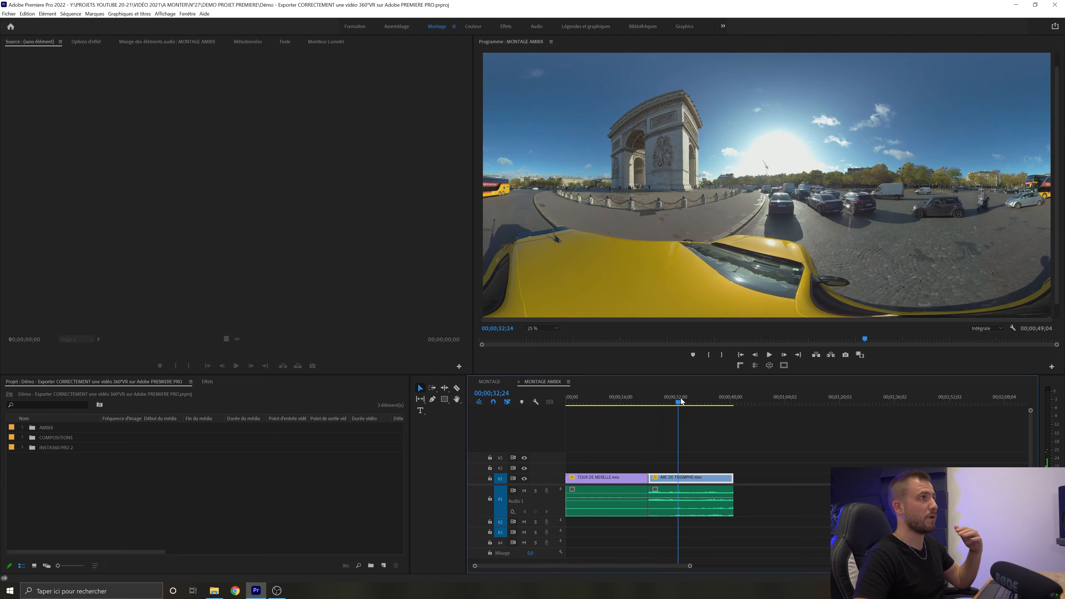
Inspect the downward view of the TOUR DE MERELLE.mov and ARC DE TRIOMPHE.mov clips in the VR video display
left_click(619, 389)
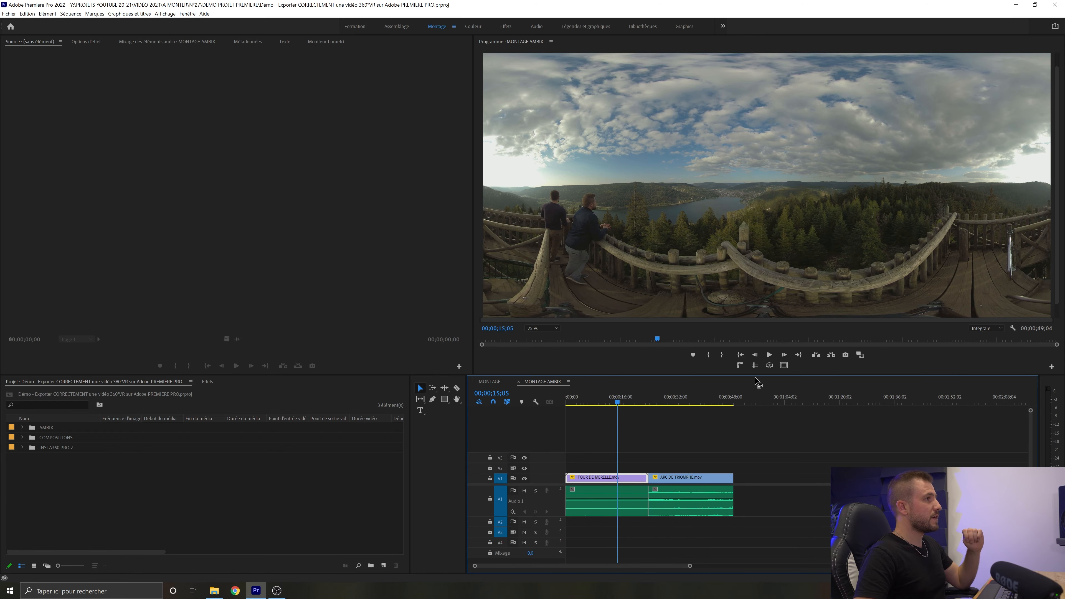
left_click(770, 366)
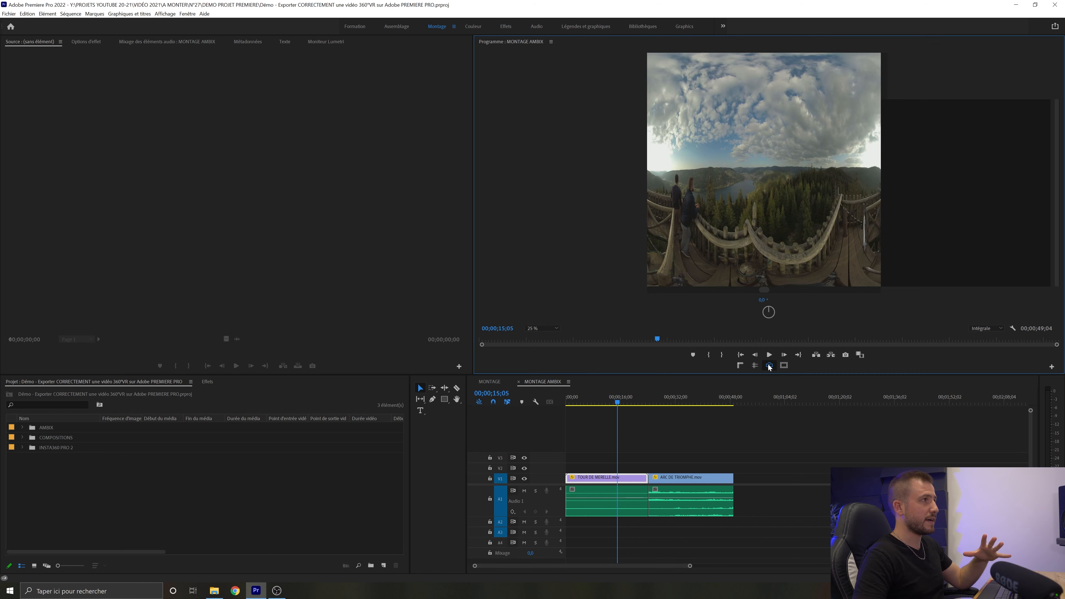
left_click_drag(756, 219, 770, 159)
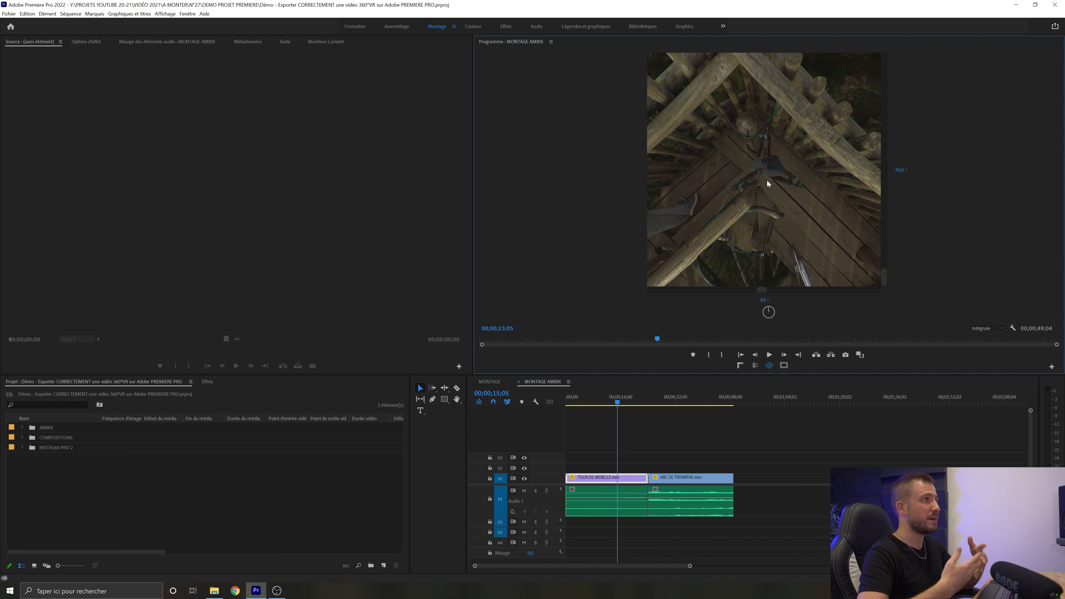
left_click_drag(623, 397, 621, 402)
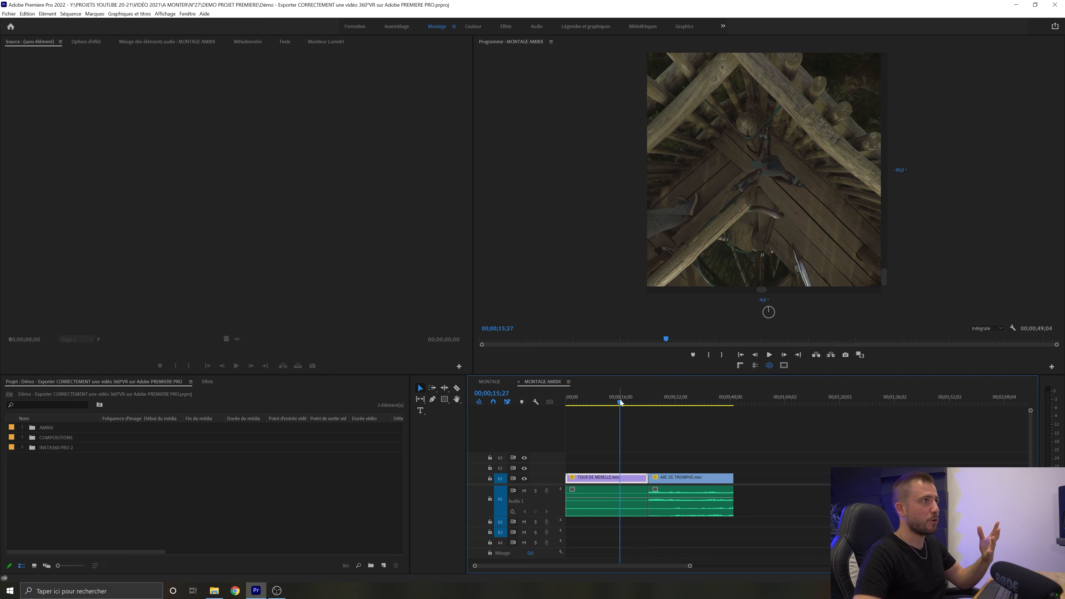
mouse_move(694, 404)
left_mouse_down()
mouse_move(672, 402)
mouse_move(690, 401)
left_mouse_up()
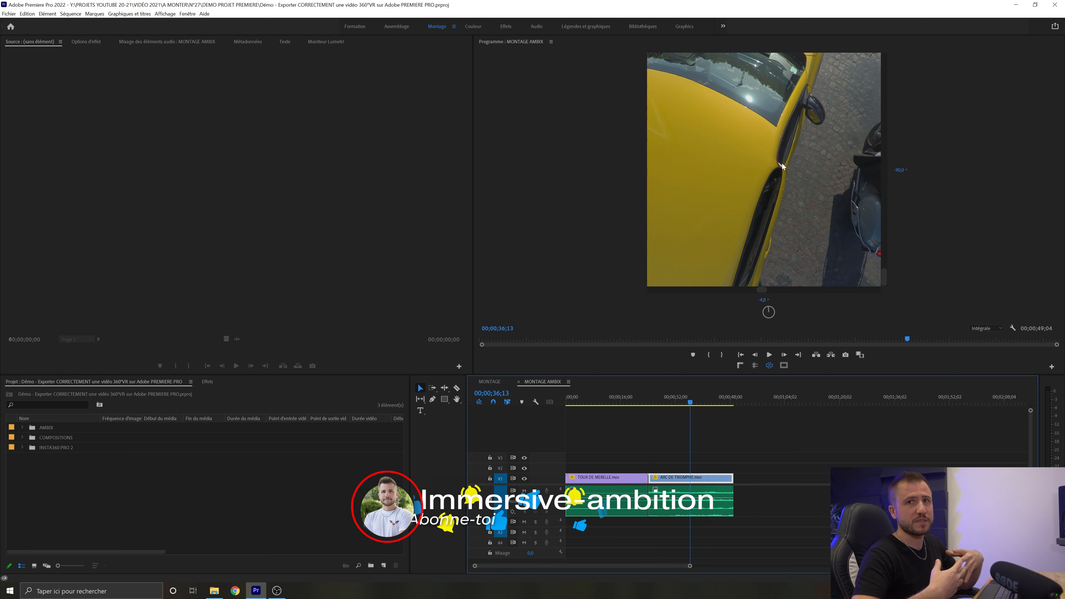
left_click_drag(637, 402, 683, 391)
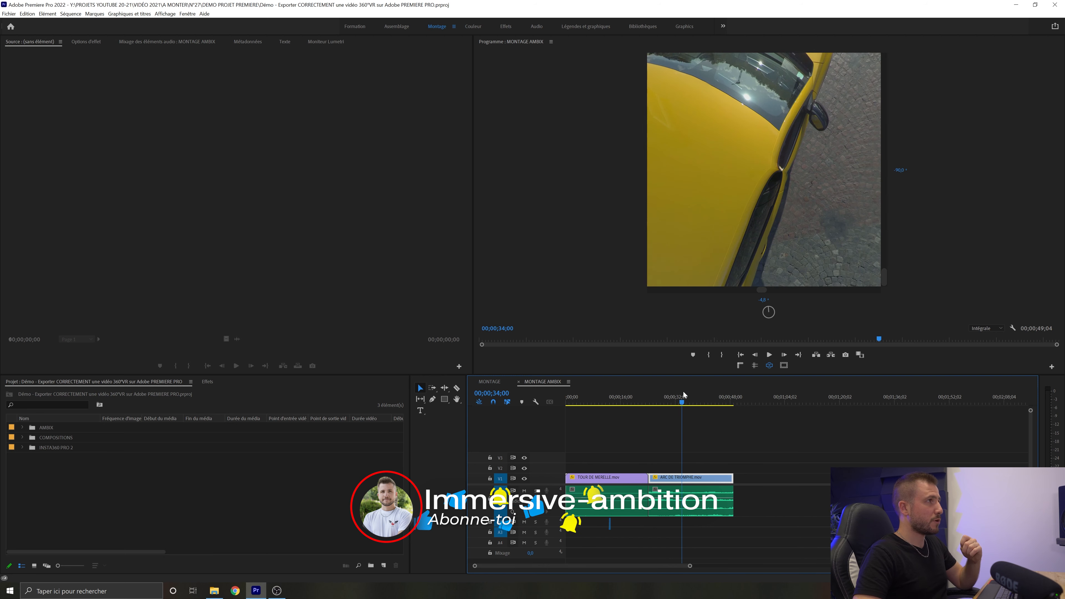
Try reducing and then enlarging the scale of the ARC DE TRIOMPHE.mov clip
left_click(86, 42)
left_click_drag(137, 93, 126, 92)
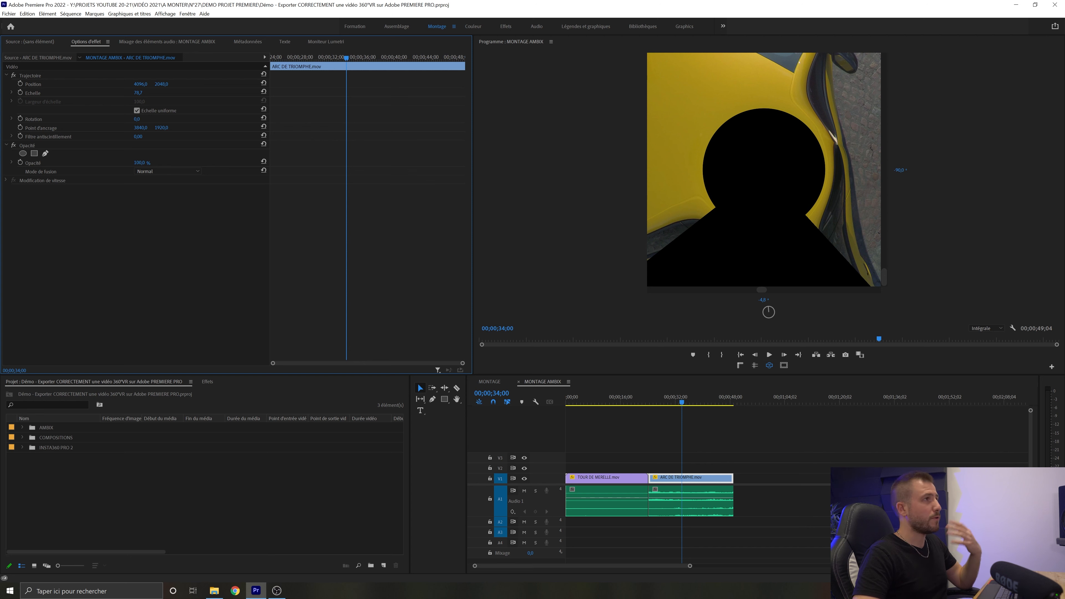
left_click_drag(126, 93, 163, 93)
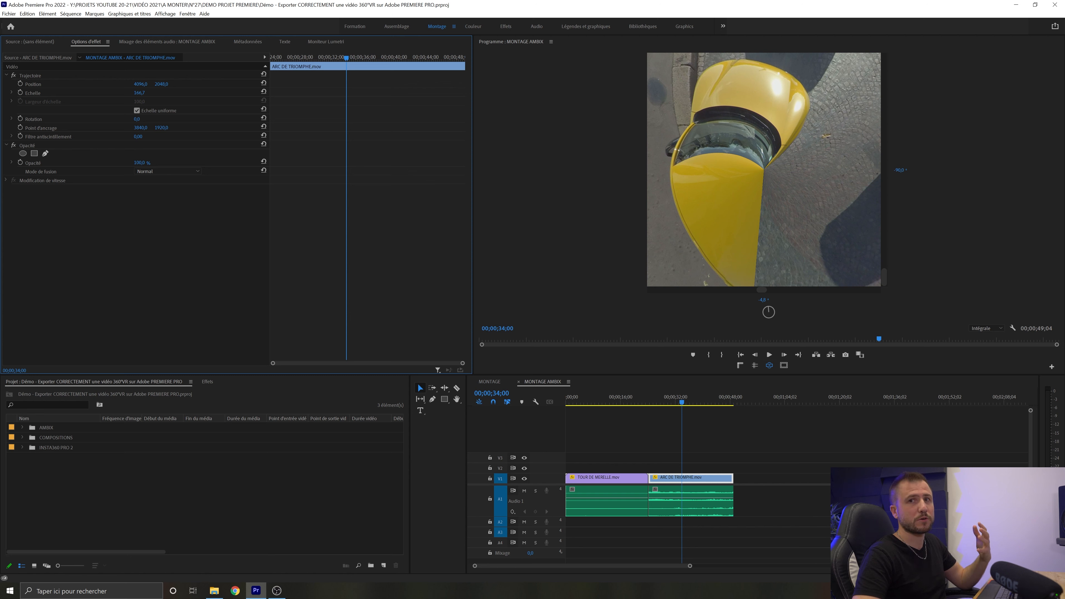
Set both video clips in the MONTAGE AMBIX sequence to the frame size with Définir sur la taille de l'image
left_click(757, 467)
left_click_drag(730, 455, 629, 479)
right_click(635, 479)
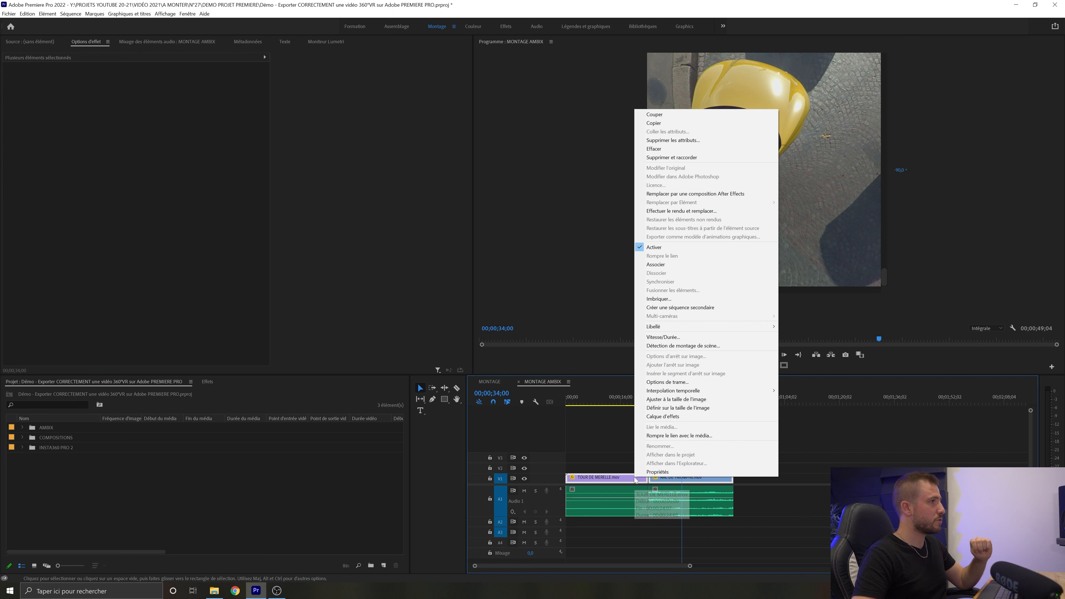
left_click(704, 411)
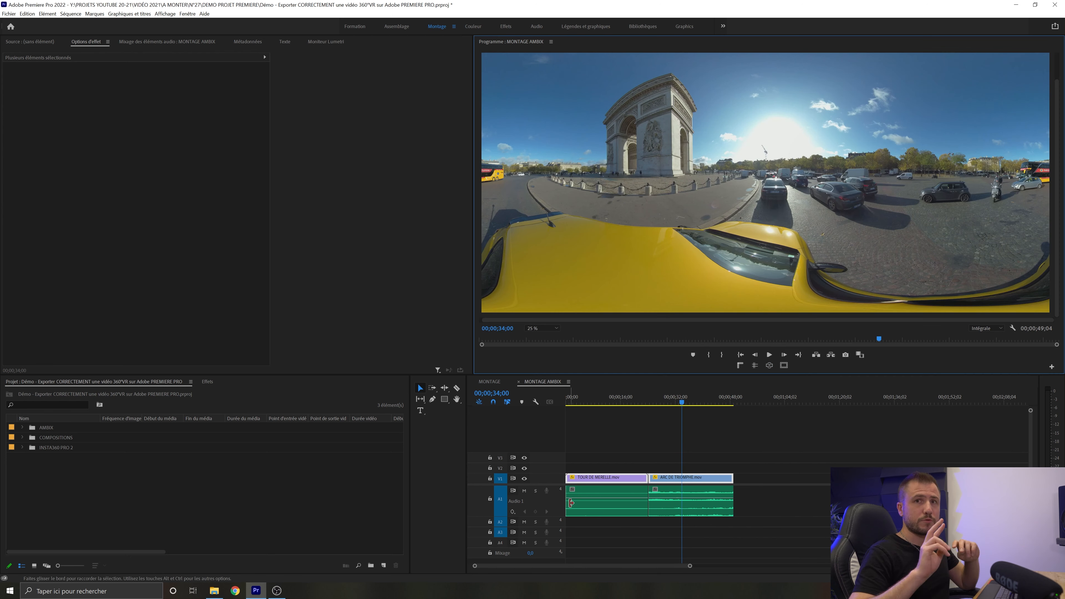
left_click(622, 423)
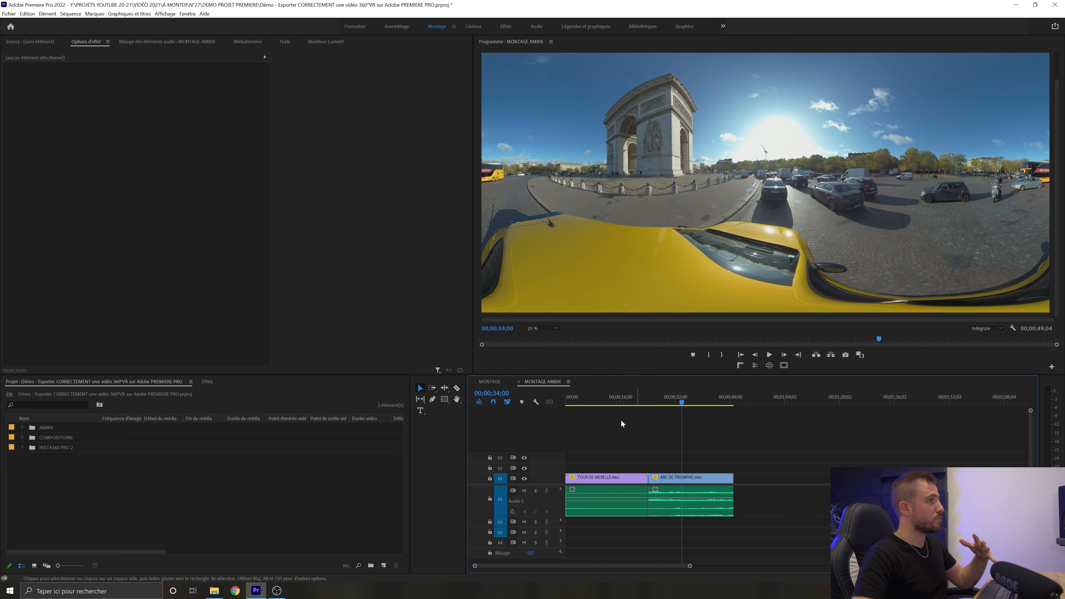
Check the TOUR DE MERELLE.mov clip's scale and its file properties, including the frame size and frame rate
left_click(617, 399)
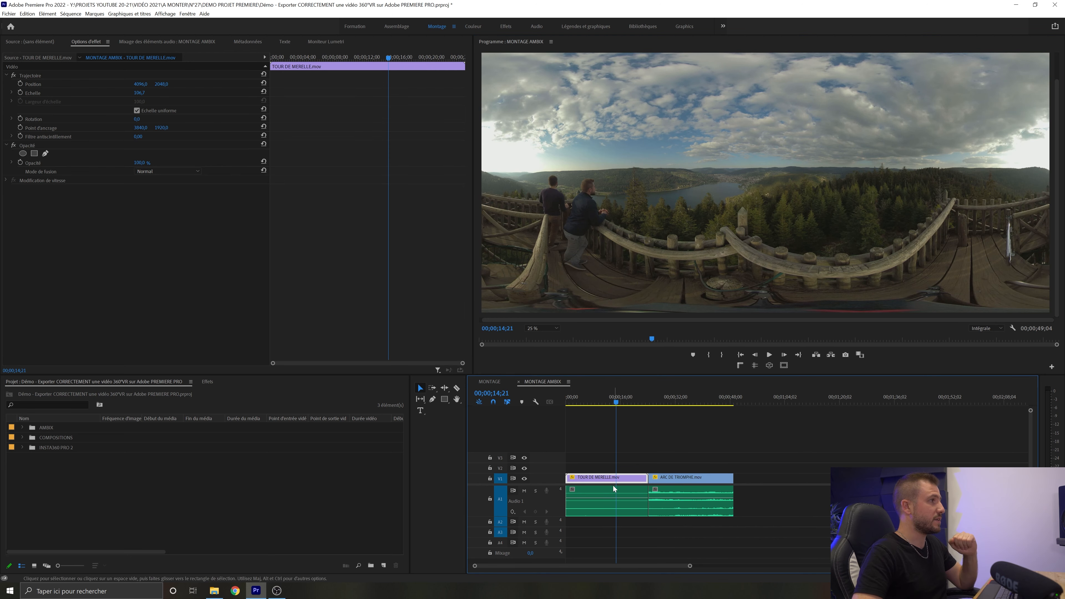
left_click(685, 481)
left_click(634, 481)
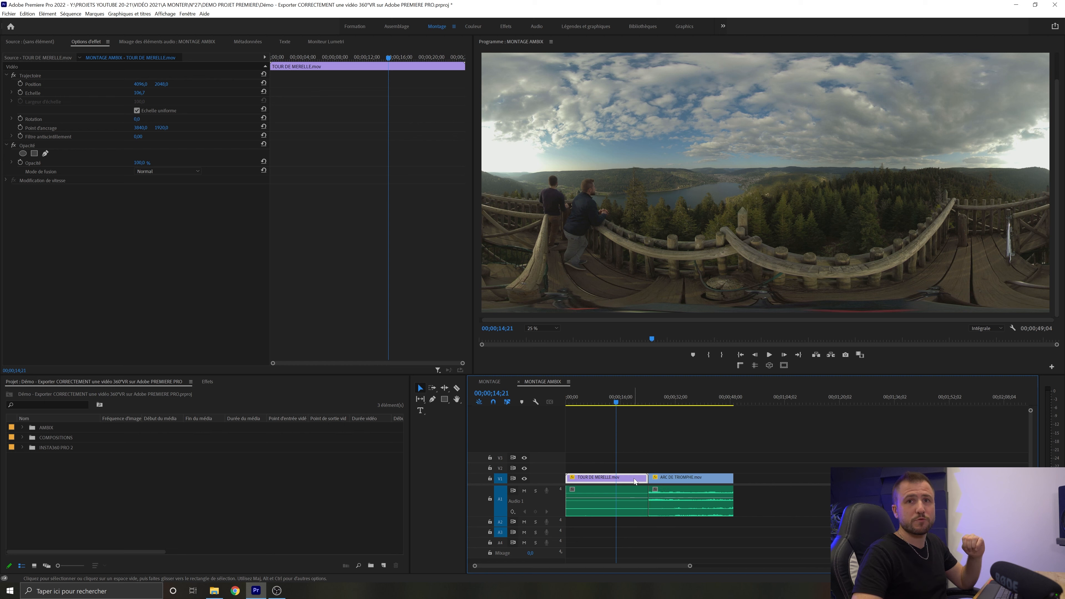
right_click(634, 480)
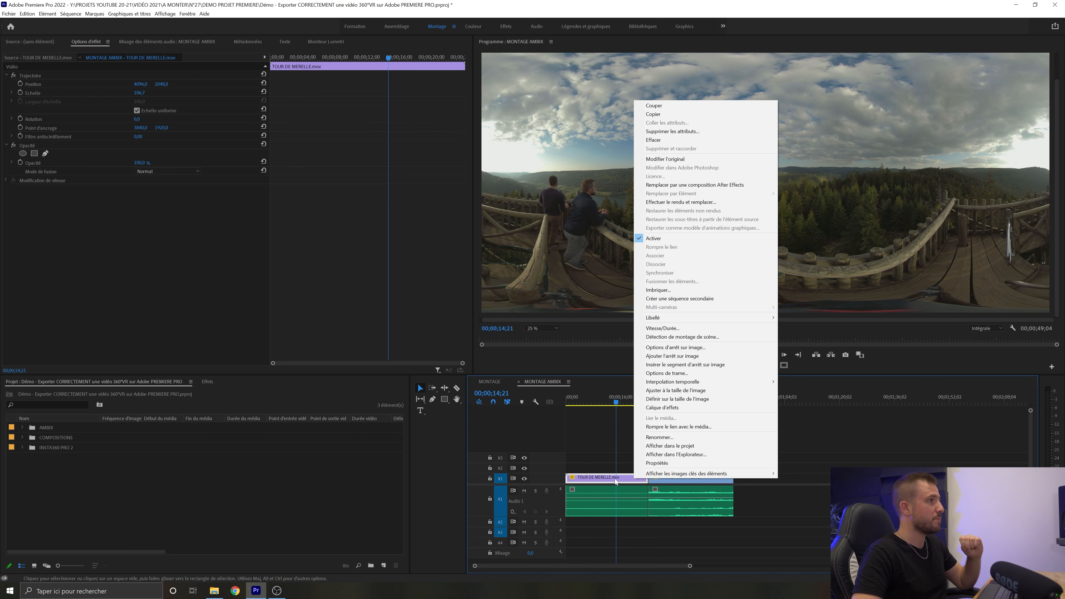
left_click(656, 463)
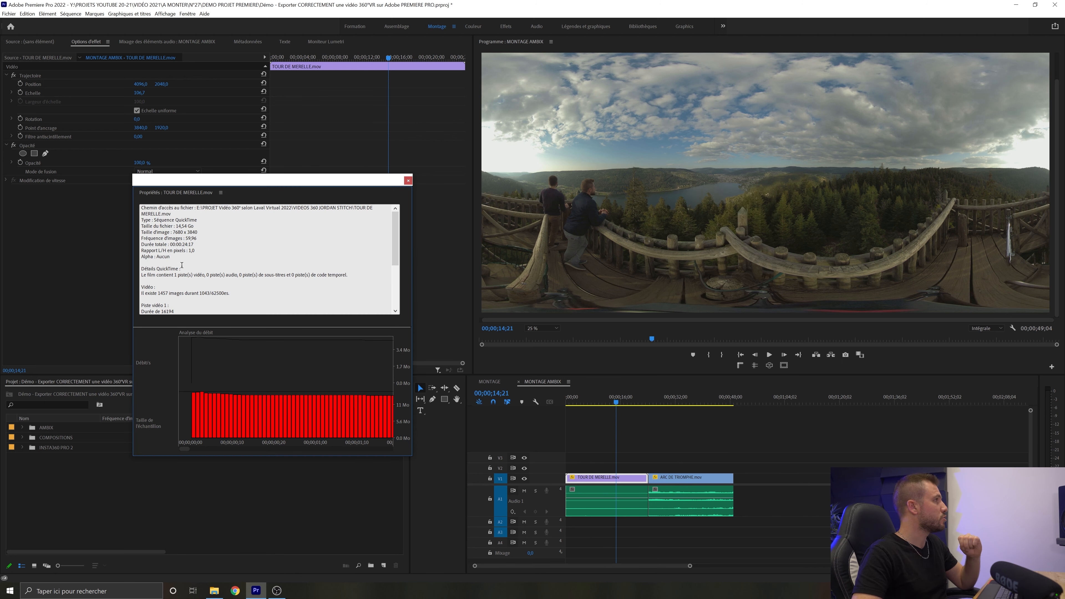
left_click_drag(197, 238, 185, 239)
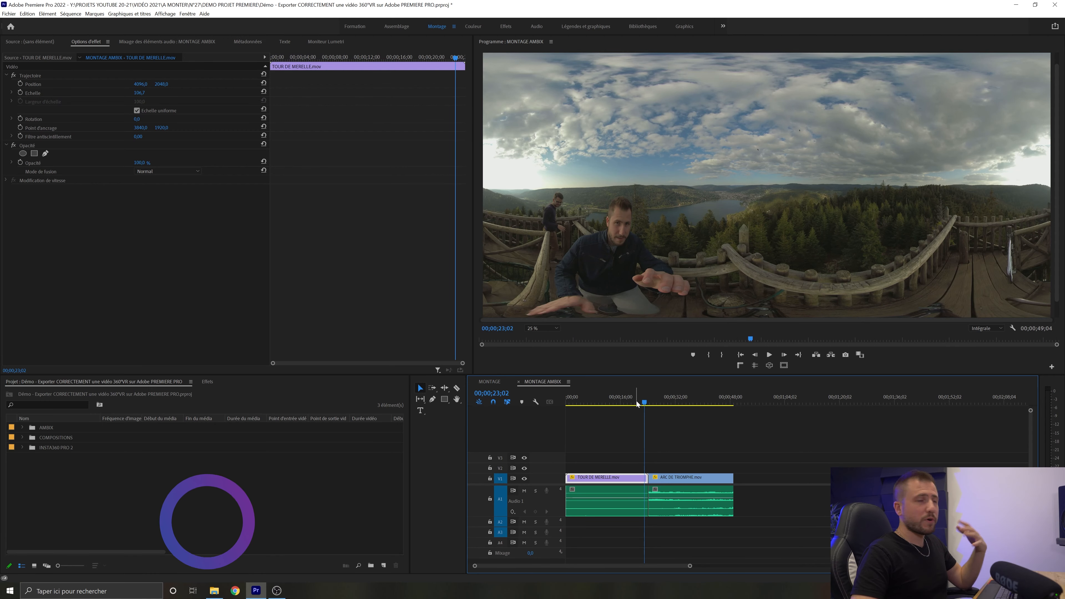
Start a media export of the sequence in H.264 with the high-bitrate Match Source - Adaptive preset
left_click_drag(637, 401, 664, 401)
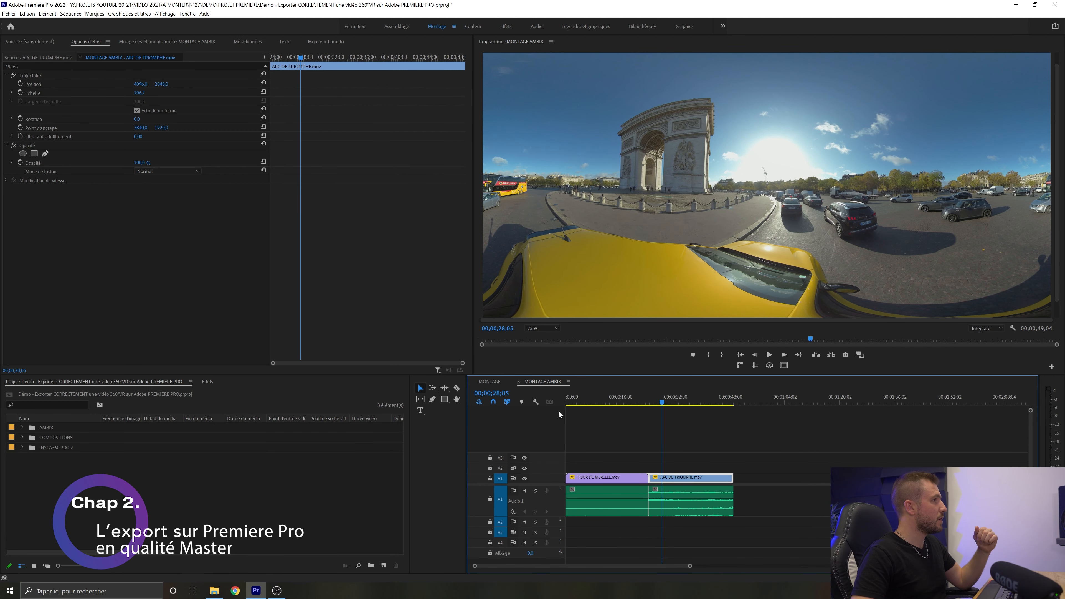
left_click(8, 13)
mouse_move(43, 254)
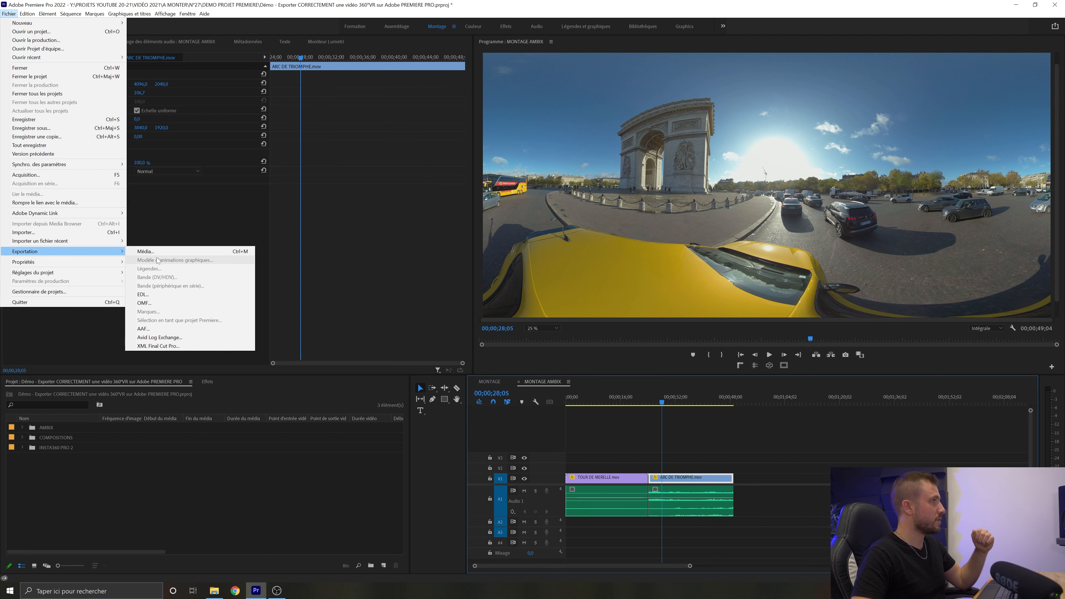
left_click(157, 252)
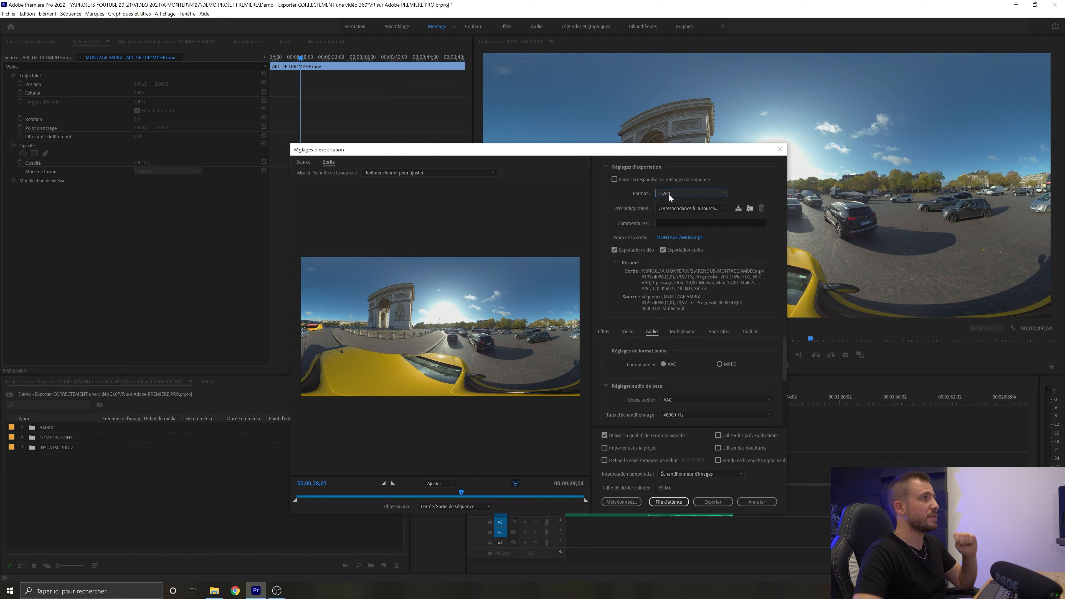
left_click(692, 209)
left_click(704, 236)
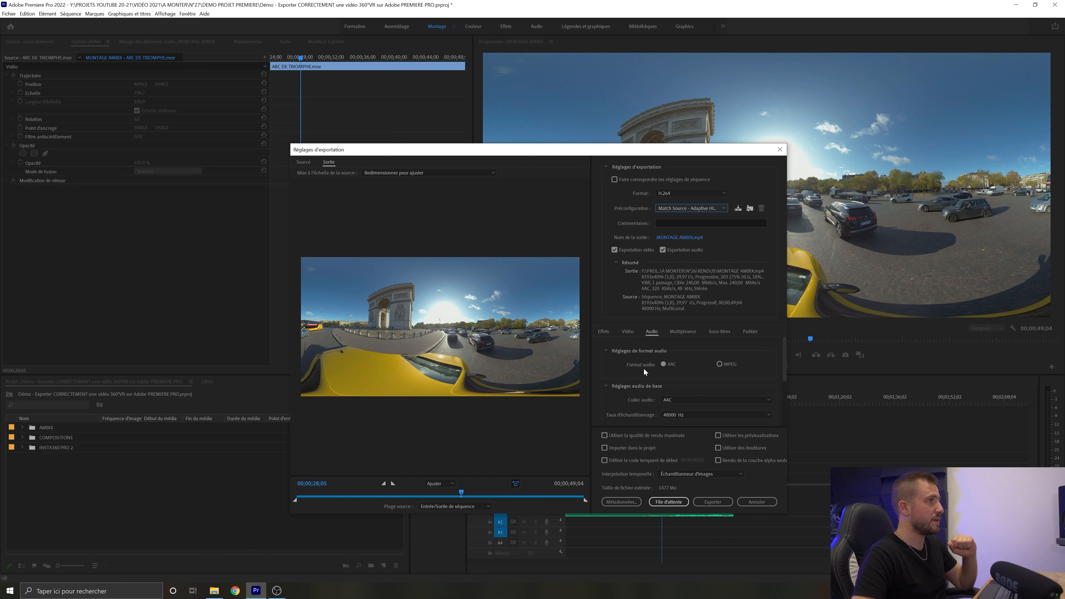
Enable Rendu à la résolution maximale in the export's basic video settings
left_click(626, 330)
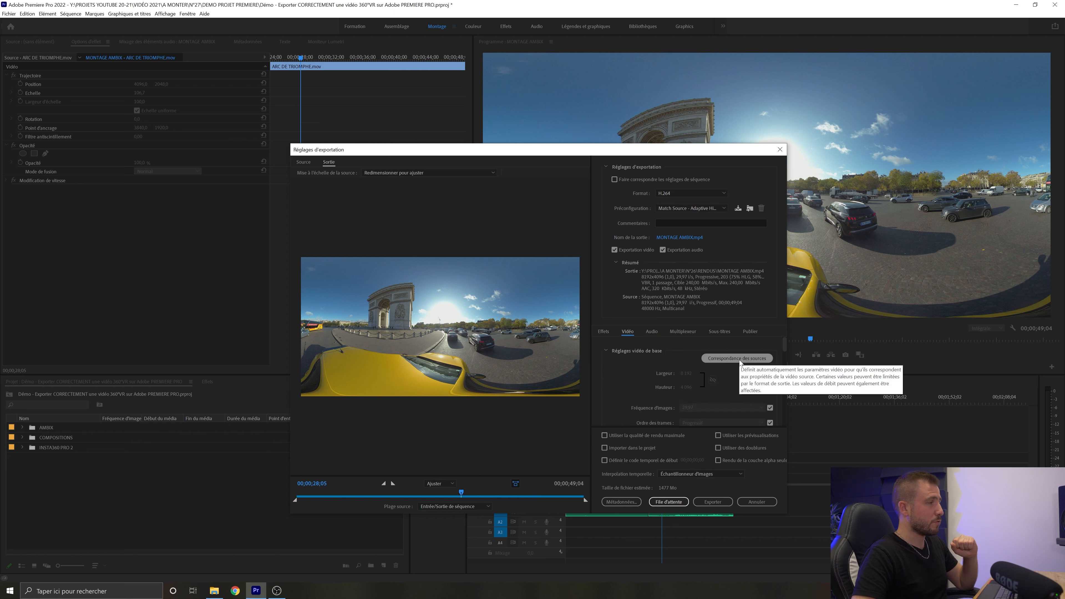
scroll(653, 383, "down", 1)
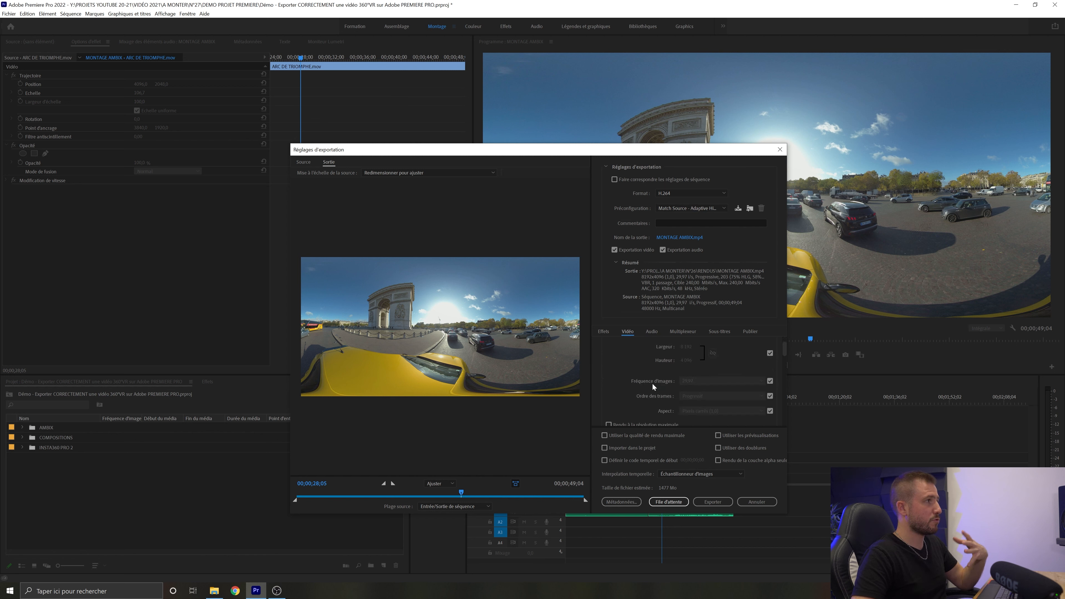
scroll(653, 383, "down", 2)
left_click(608, 371)
Set the export's bitrate encoding to VBR, 2 passages
scroll(632, 391, "down", 5)
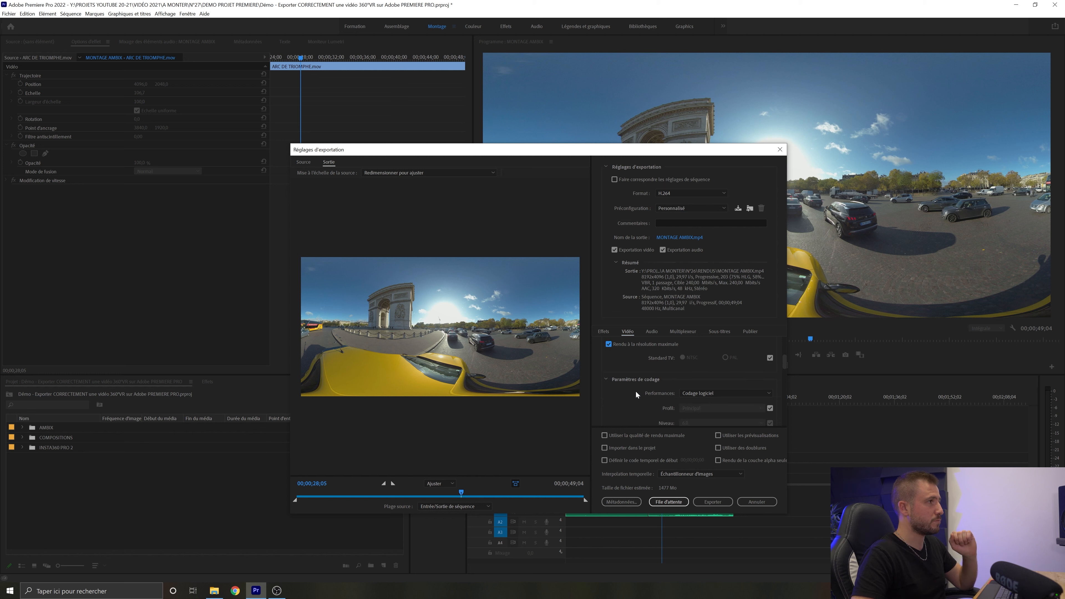
scroll(636, 391, "down", 4)
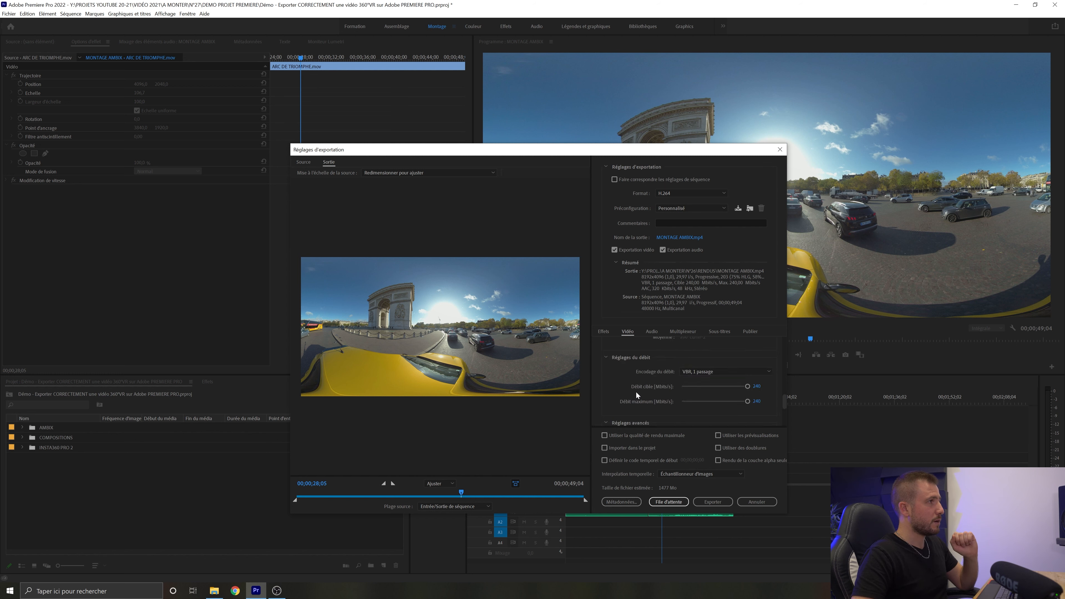
left_click(694, 372)
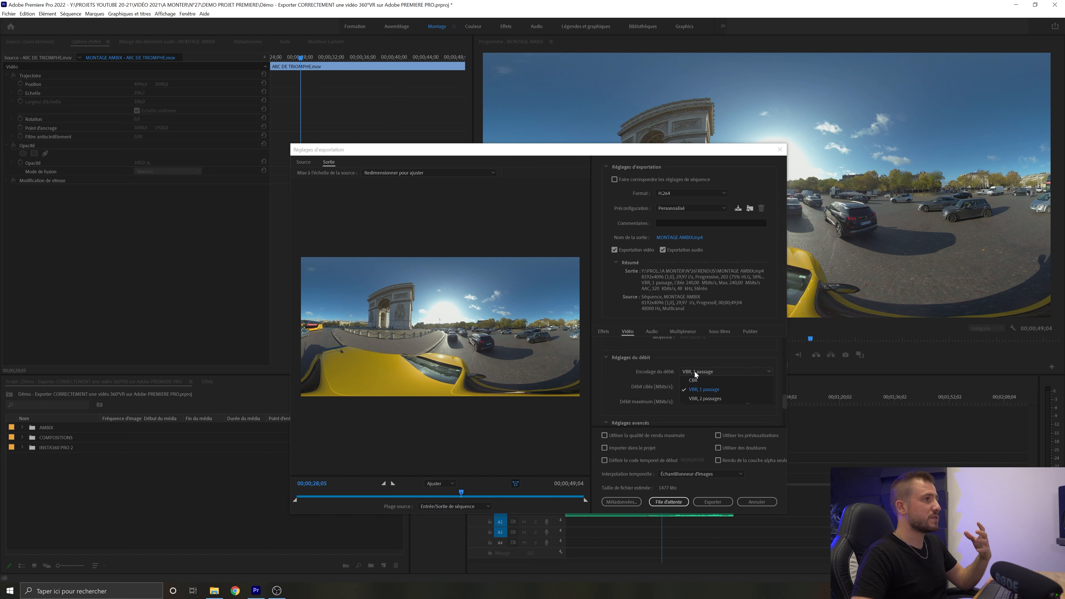
left_click(707, 399)
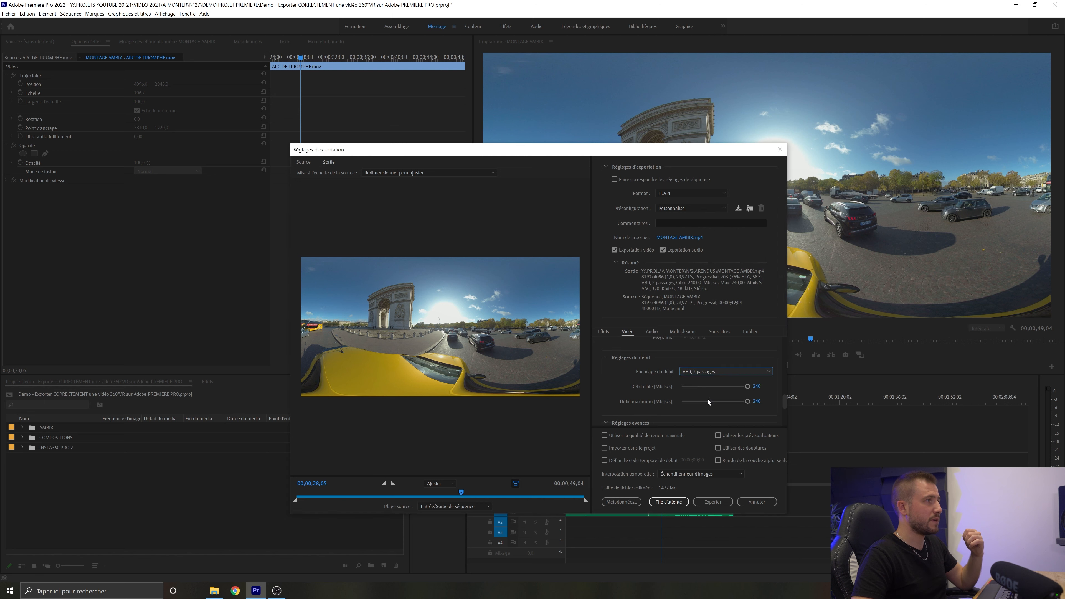
Toggle the La vidéo est VR option off and back on, and enable maximum render quality for the export
scroll(656, 384, "down", 1)
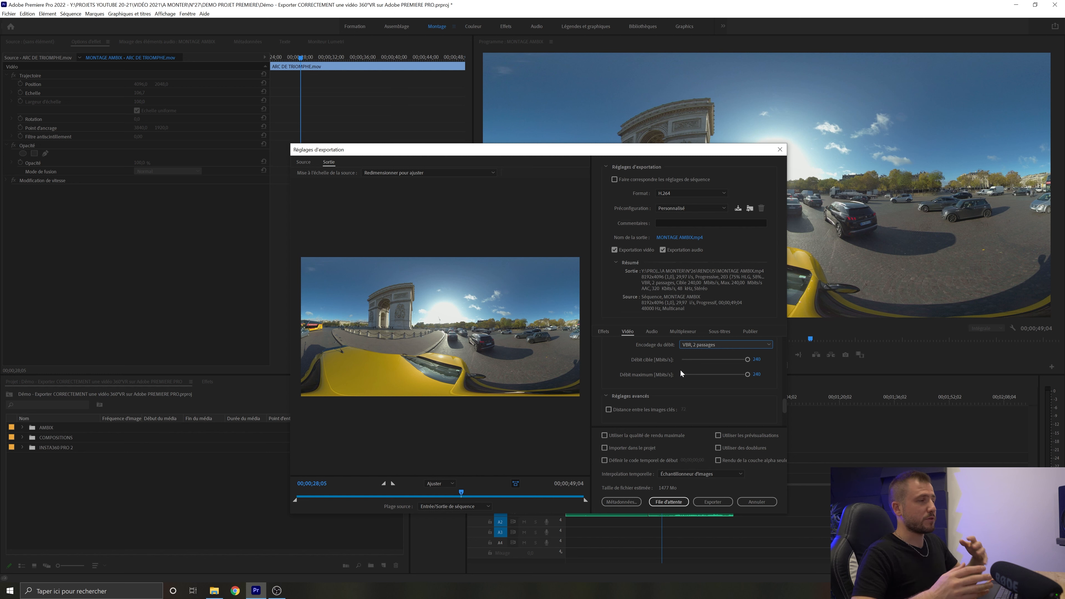
scroll(713, 371, "down", 2)
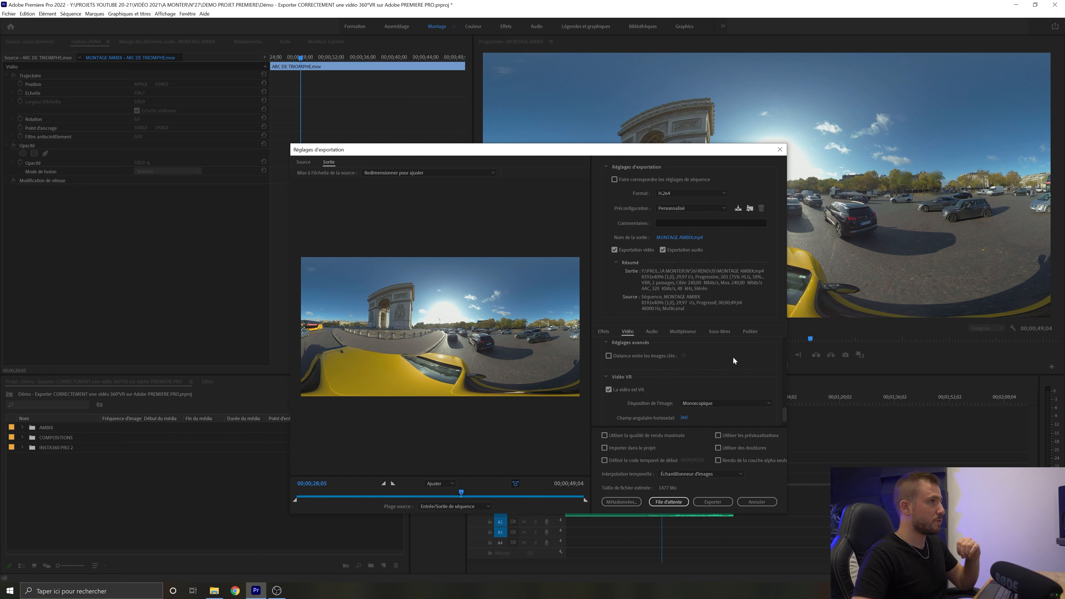
left_click(608, 389)
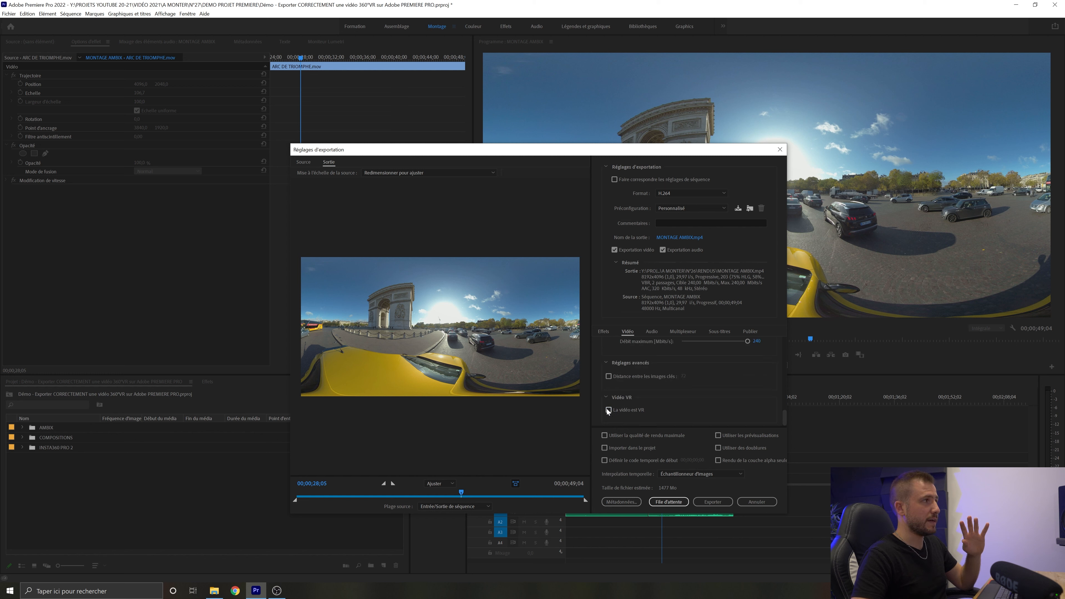
left_click(646, 411)
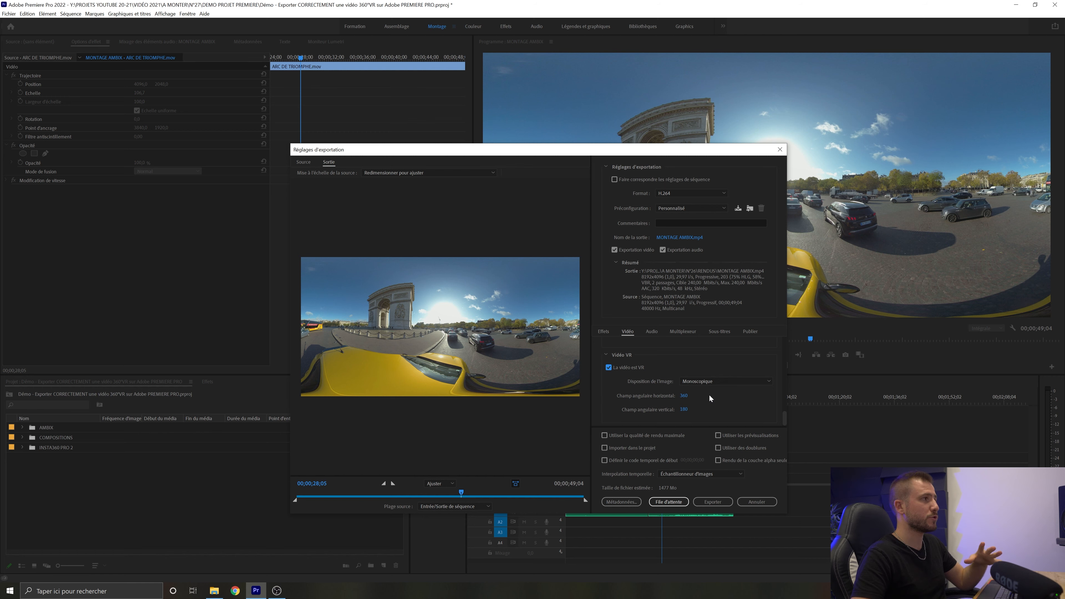
left_click(604, 436)
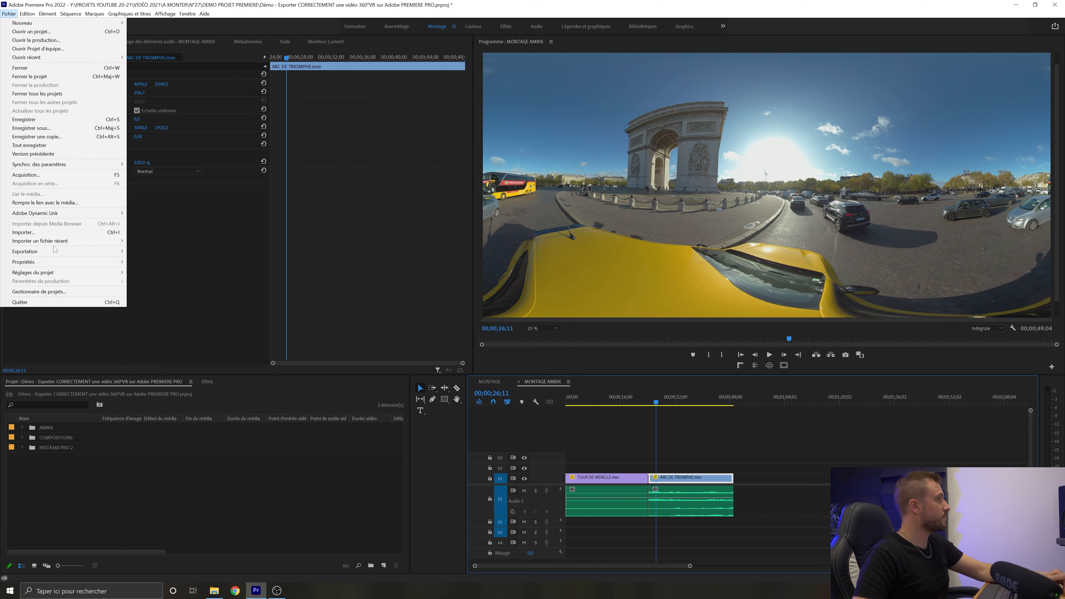
Reopen the media export settings and set the format to HEVC (H.265), keeping the Correspondance à la source - Débit élevé preset
mouse_move(60, 254)
left_click(144, 252)
left_click(684, 194)
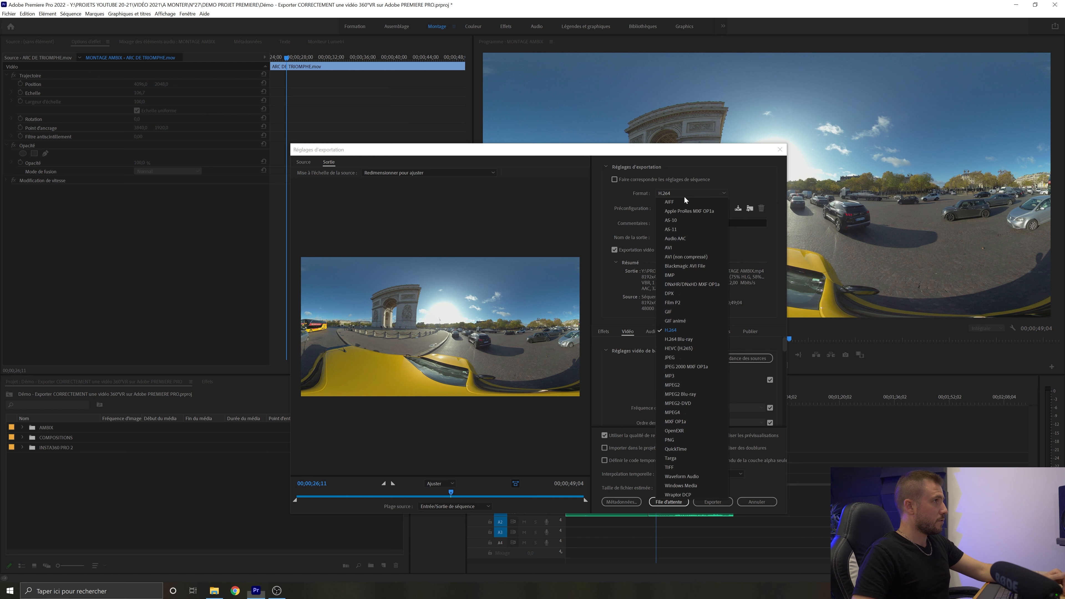
left_click(690, 350)
left_click(716, 208)
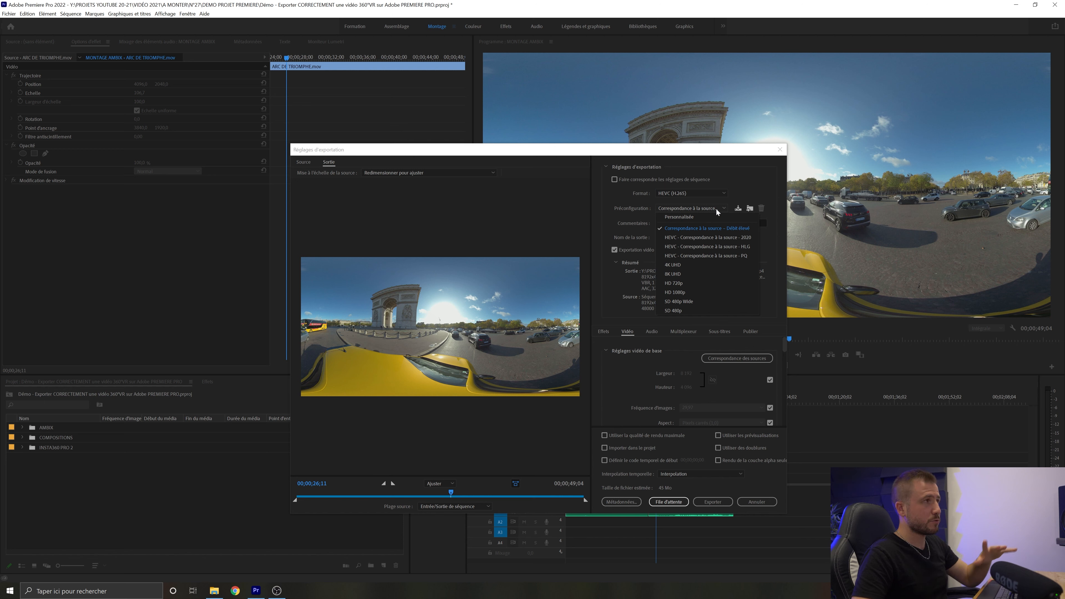
left_click(716, 208)
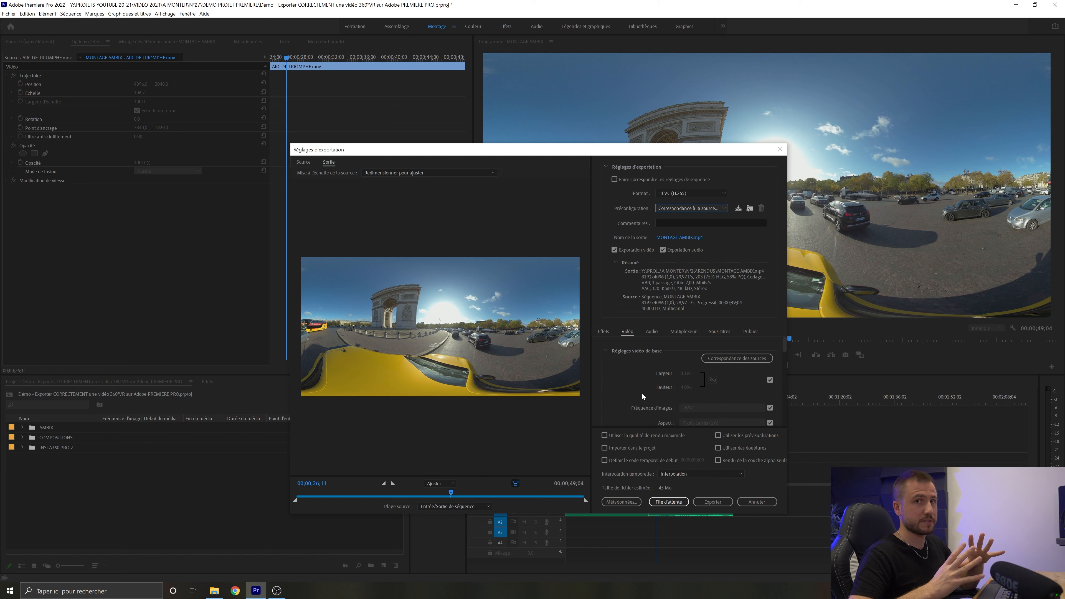
scroll(642, 392, "down", 3)
scroll(683, 388, "up", 3)
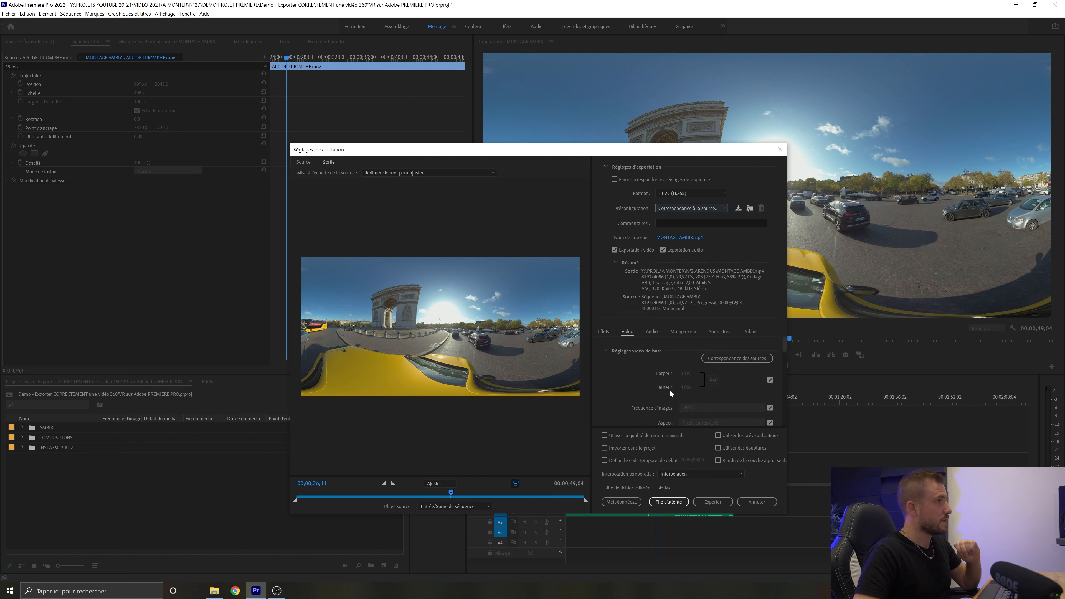
Unlink the export's frame width and height from the source video in the basic video settings
left_click(769, 380)
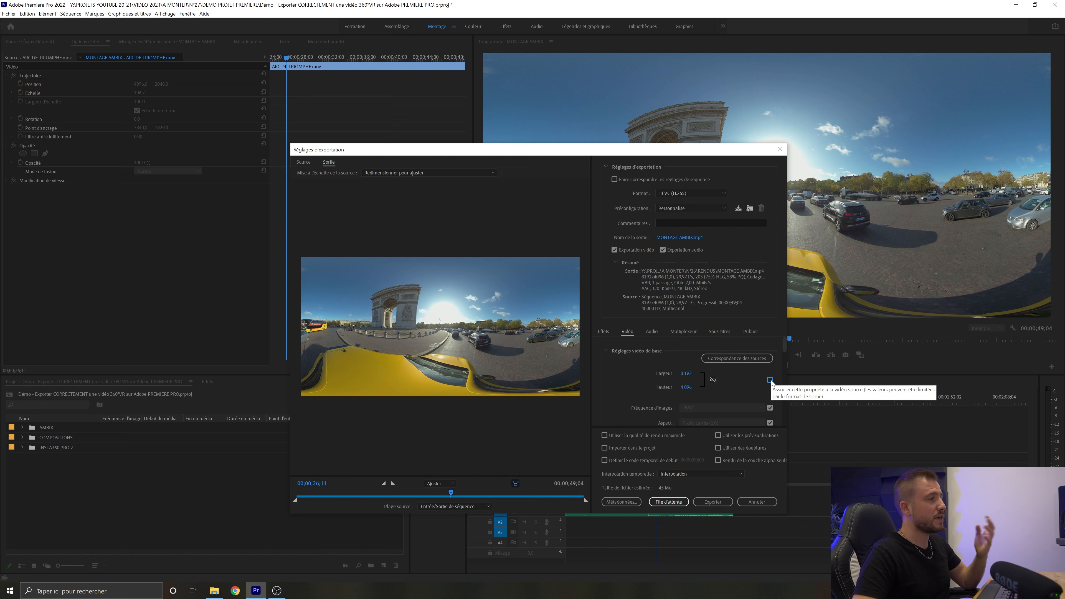
left_click(770, 381)
scroll(671, 386, "down", 4)
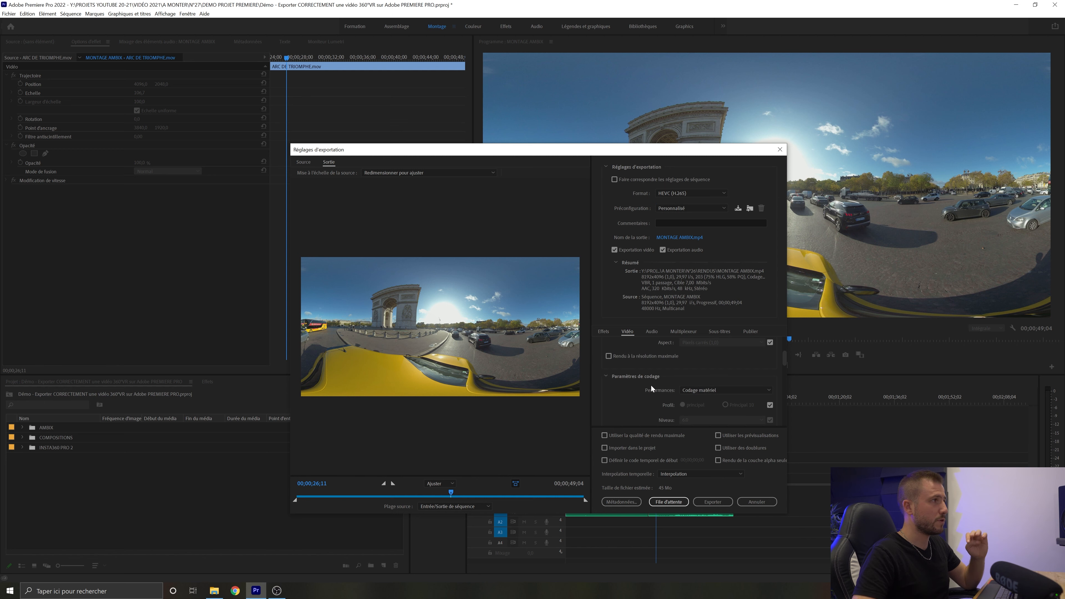
scroll(625, 369, "up", 4)
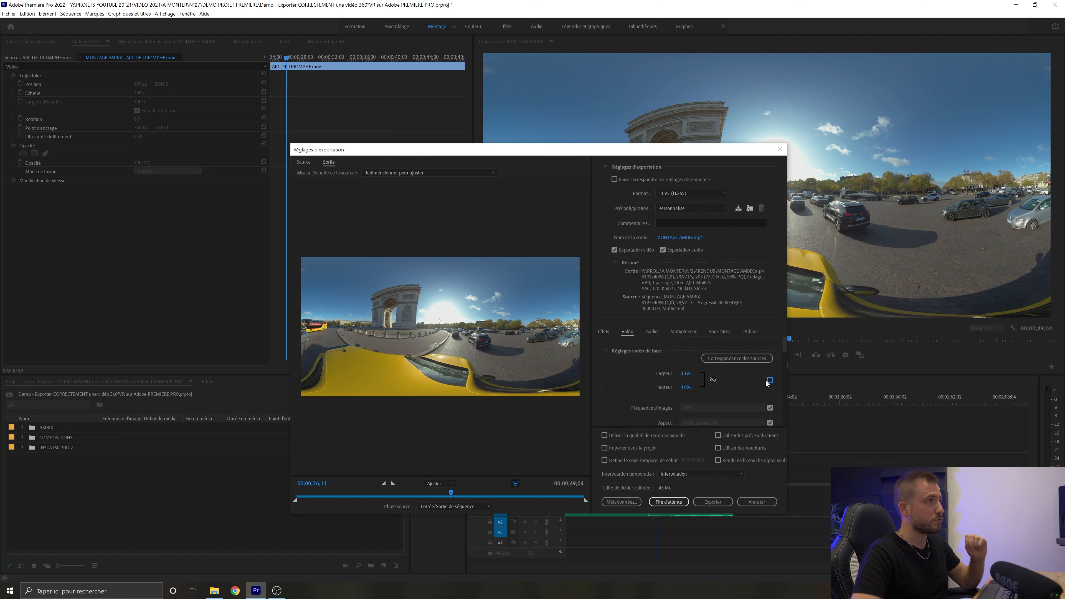
Set the HEVC export's bitrate encoding to CBR, with a 60 Mbit/s target and quality La plus élevée (la plus lente)
scroll(691, 380, "down", 3)
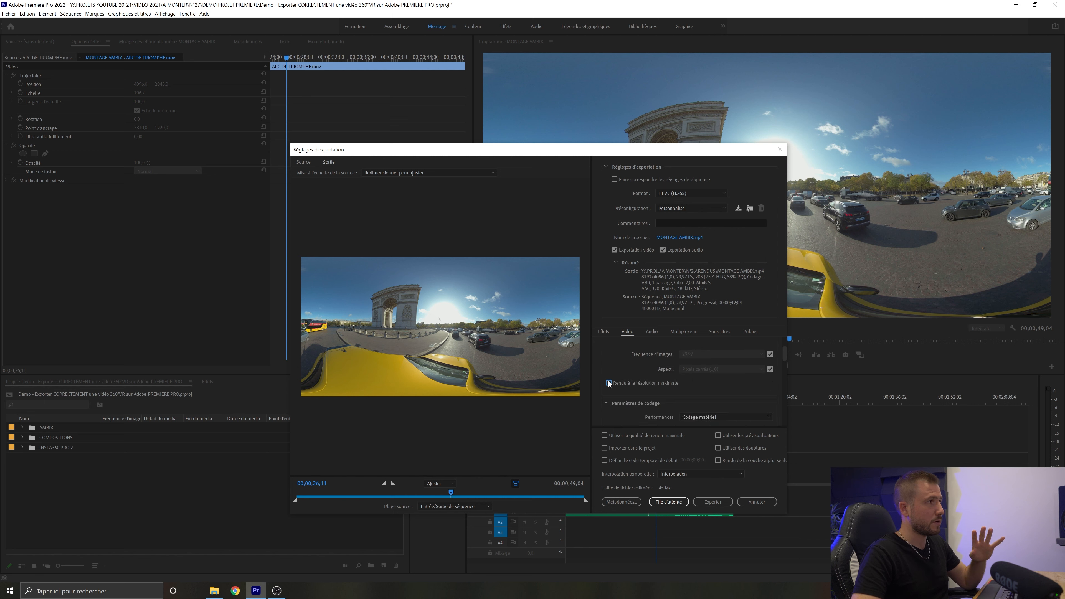
scroll(678, 387, "down", 6)
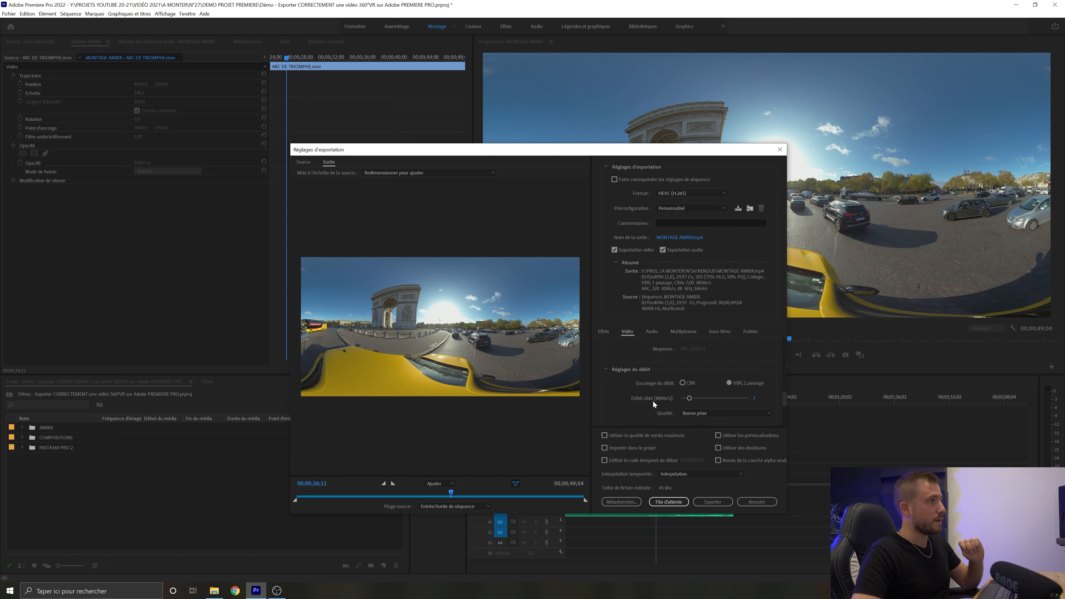
scroll(669, 399, "down", 1)
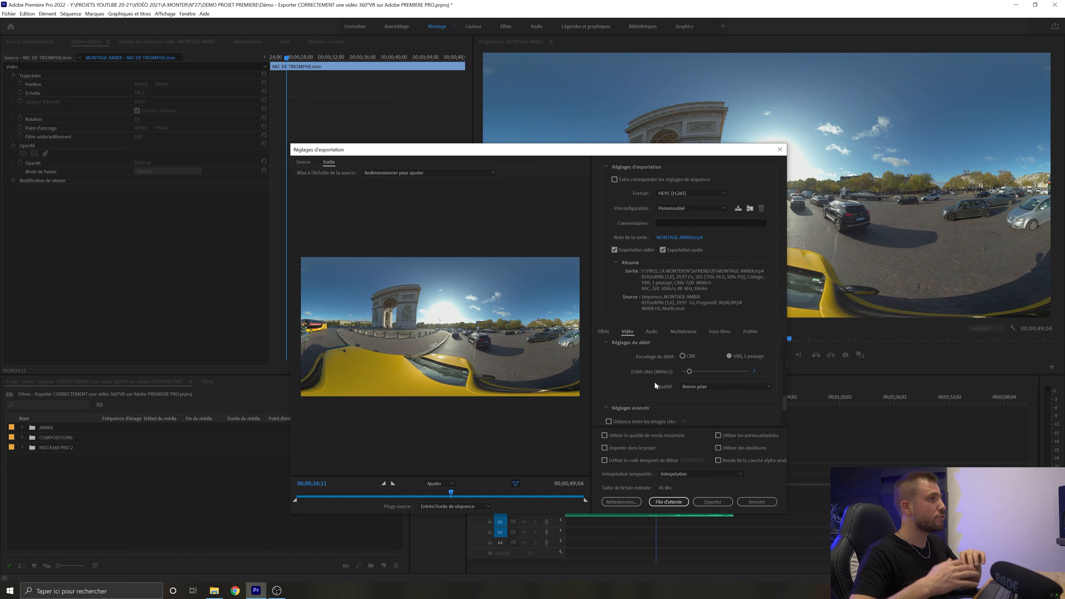
left_click(682, 356)
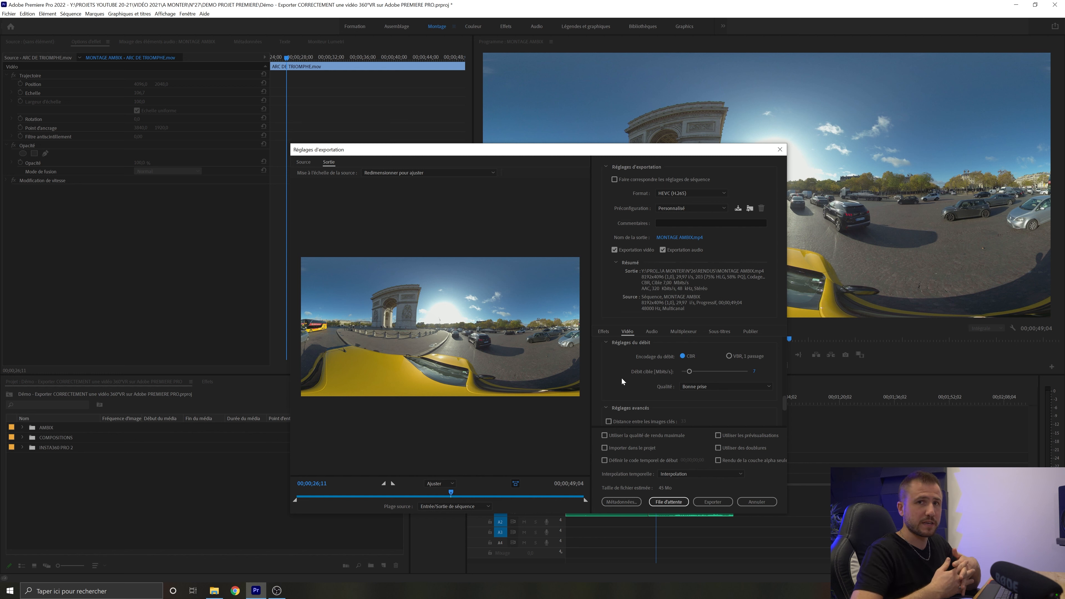
left_click(715, 388)
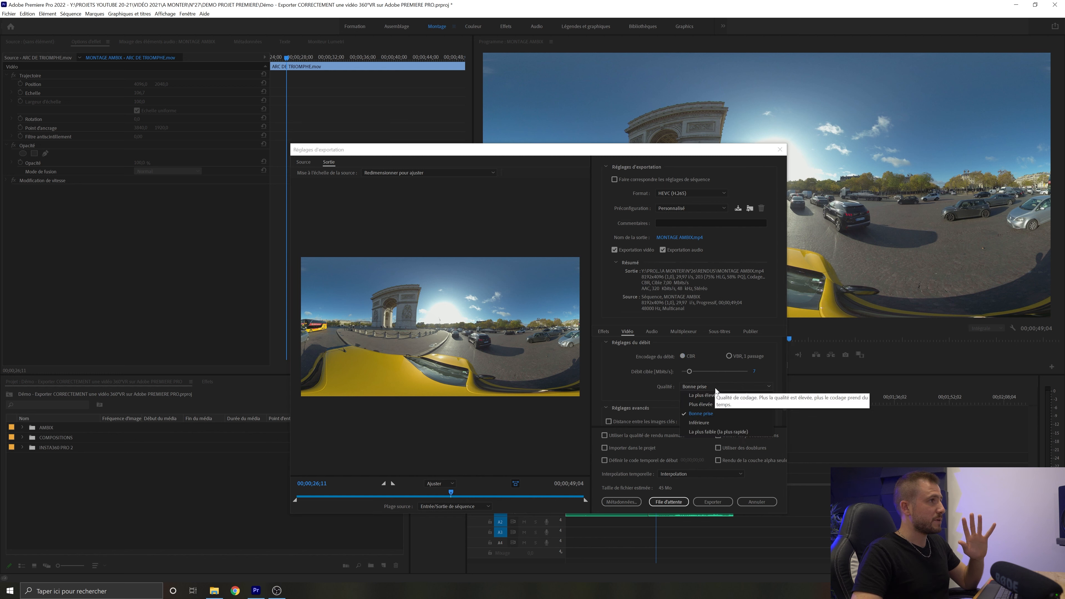
left_click(725, 394)
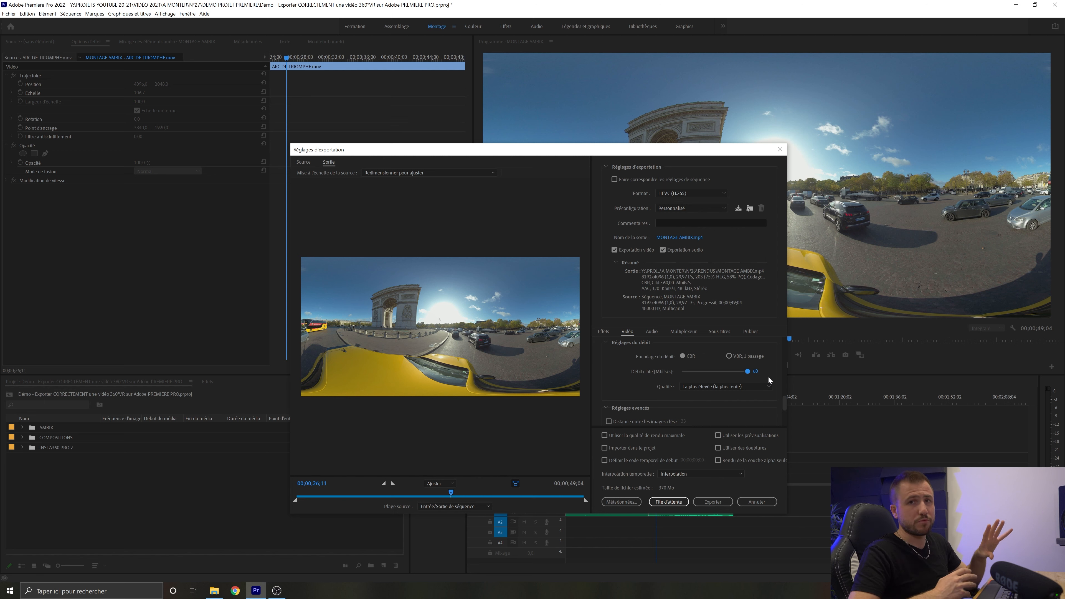
Turn the HEVC export's La vidéo est VR option off and back on
scroll(768, 377, "down", 5)
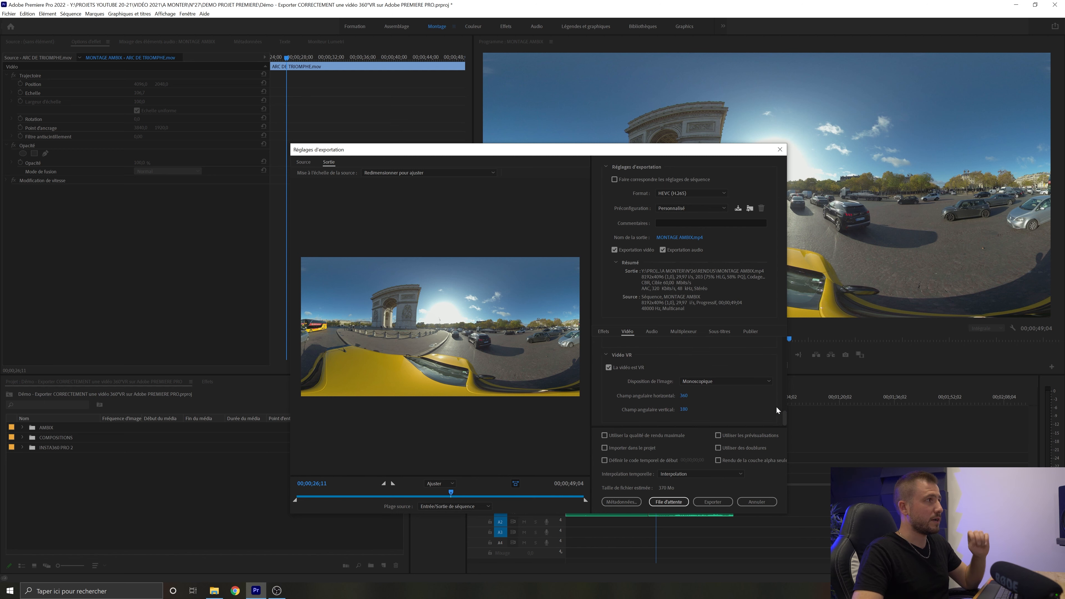
left_click(609, 369)
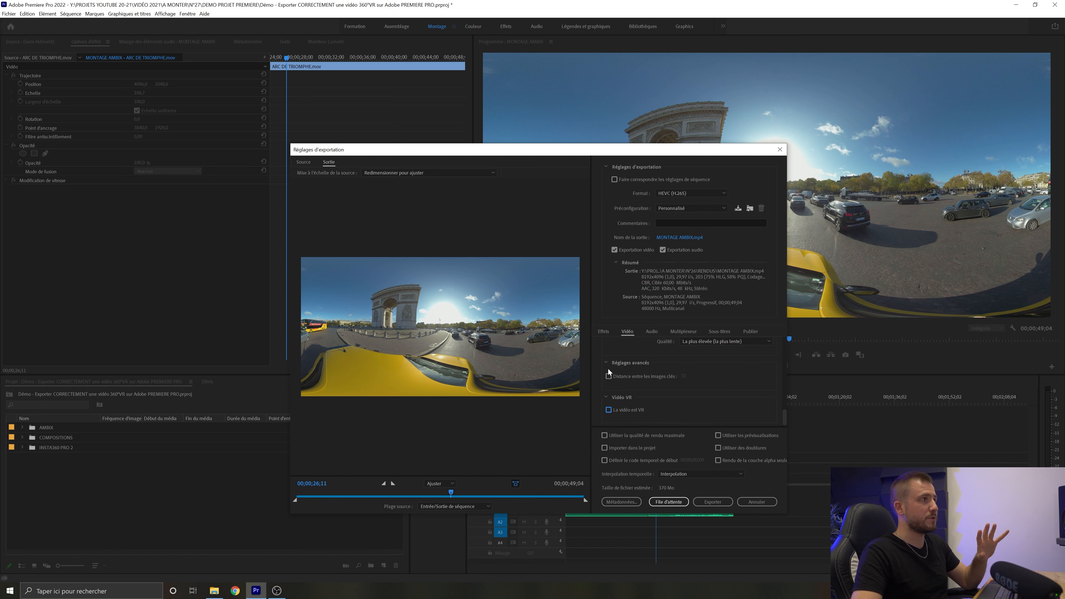
left_click(608, 409)
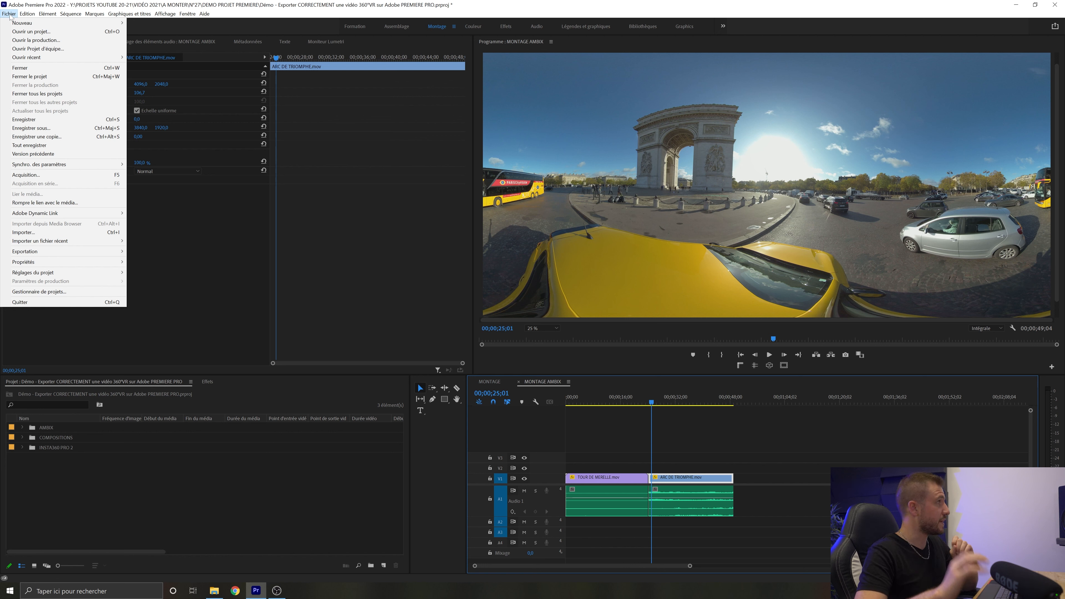
Open the media export settings for the MONTAGE AMBIX sequence and examine the presets available for HEVC (H.265)
mouse_move(84, 251)
left_click(144, 252)
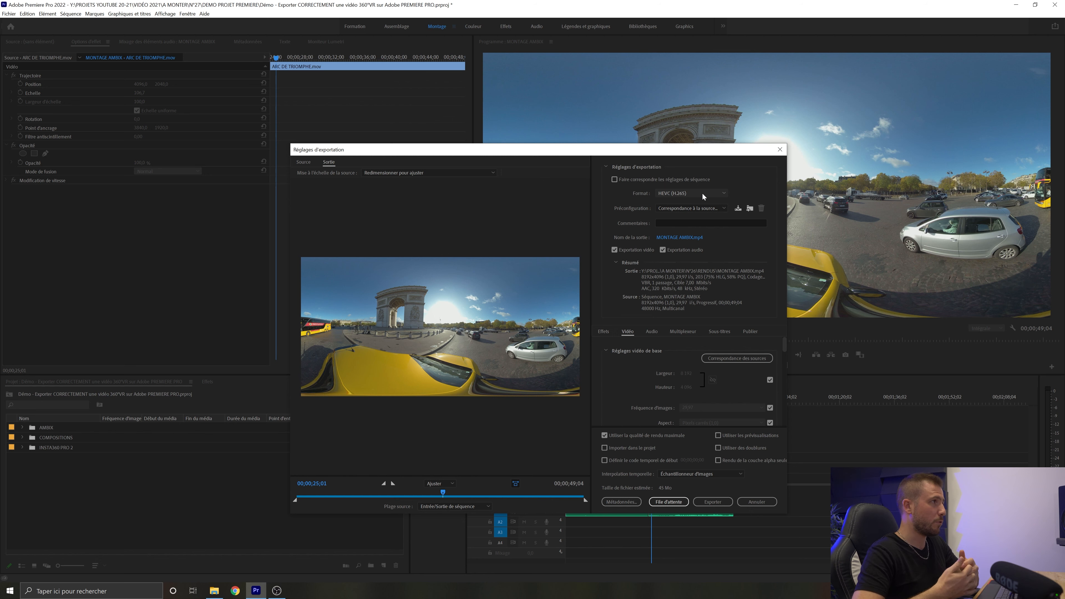
left_click(712, 208)
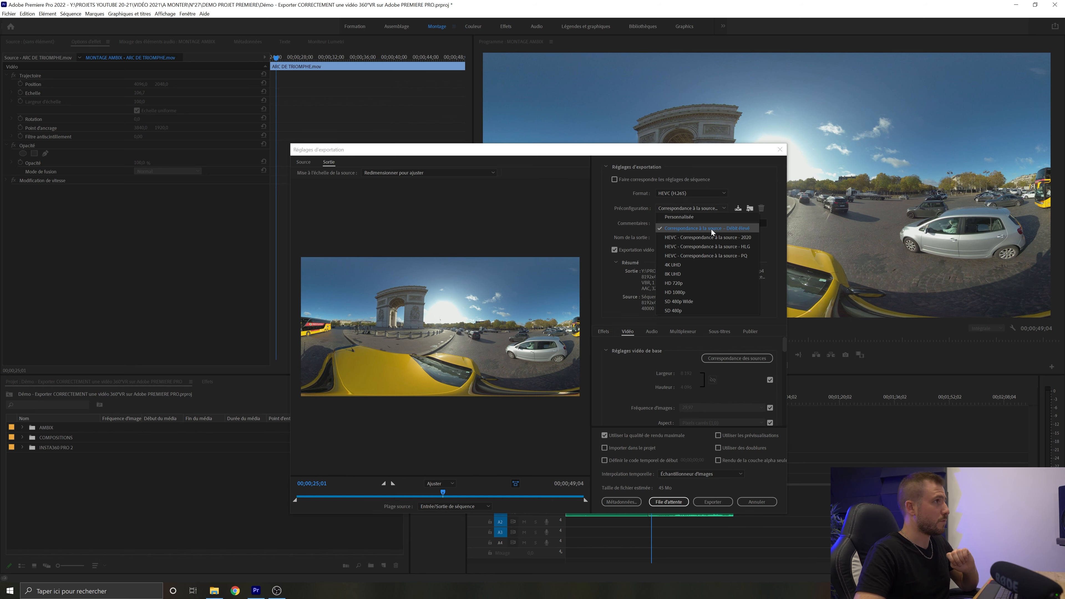
left_click(713, 209)
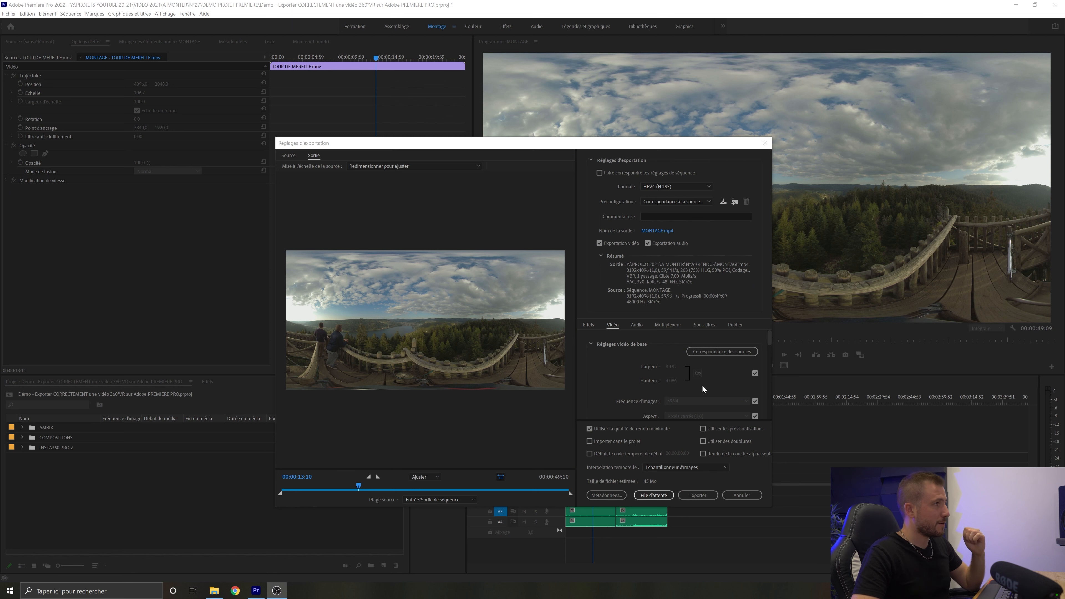
Enable Rendu à la résolution maximale for the MONTAGE sequence's HEVC export
scroll(713, 385, "down", 1)
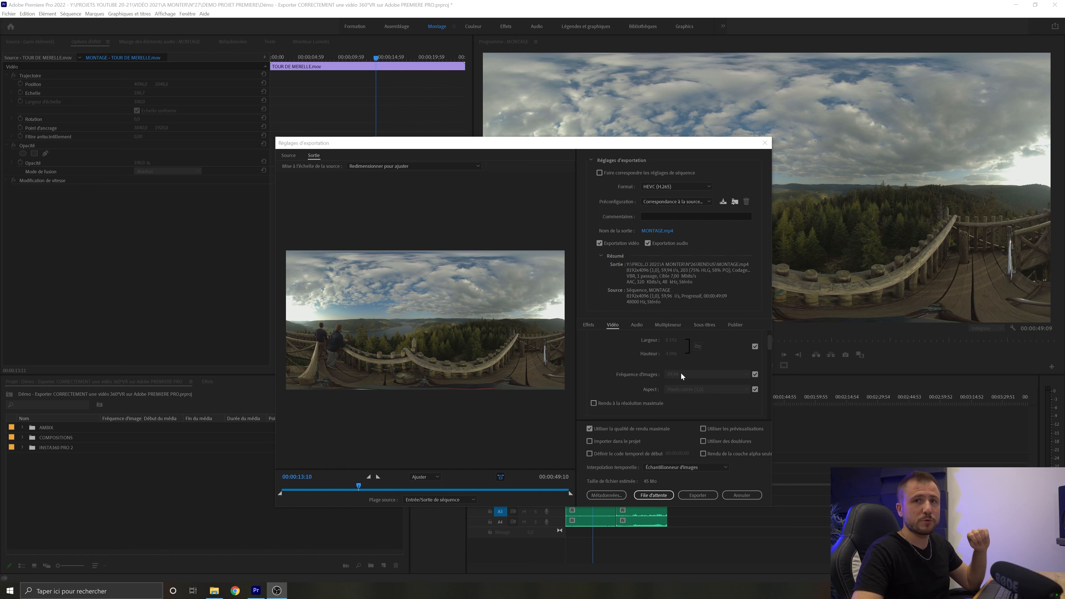
scroll(680, 372, "down", 1)
left_click(593, 376)
scroll(654, 377, "down", 4)
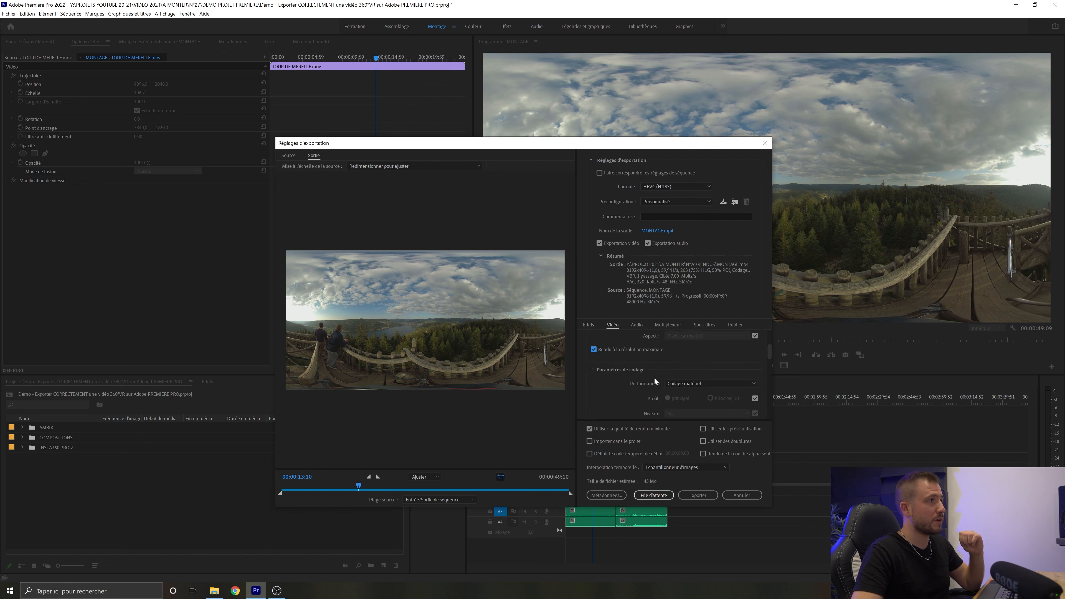
Set the MONTAGE export's bitrate encoding to CBR, with a 100 Mbit/s target and quality La plus élevée (la plus lente)
scroll(648, 378, "down", 4)
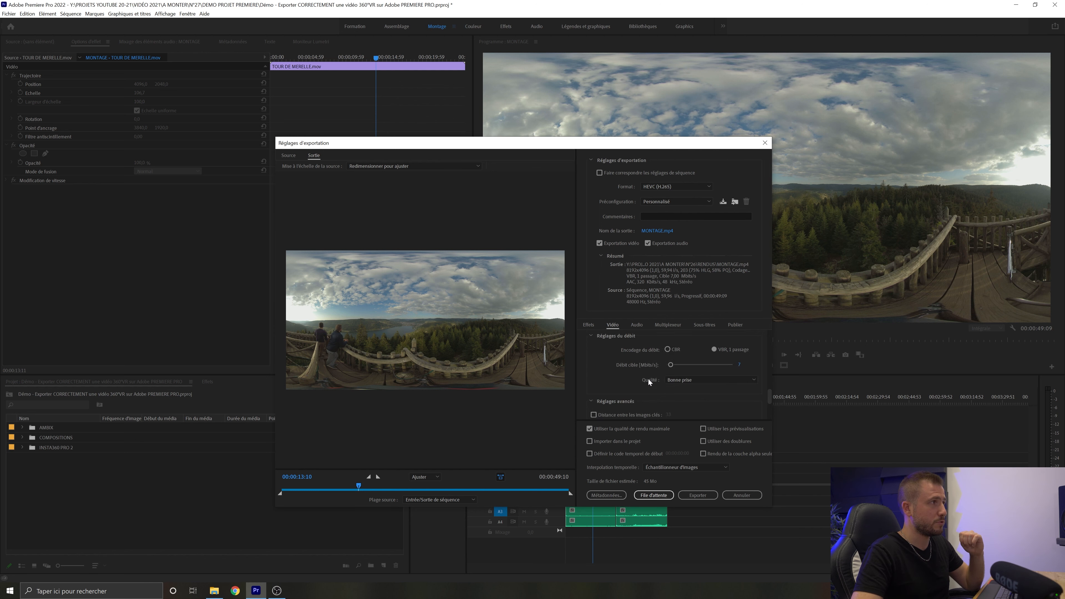
left_click(668, 350)
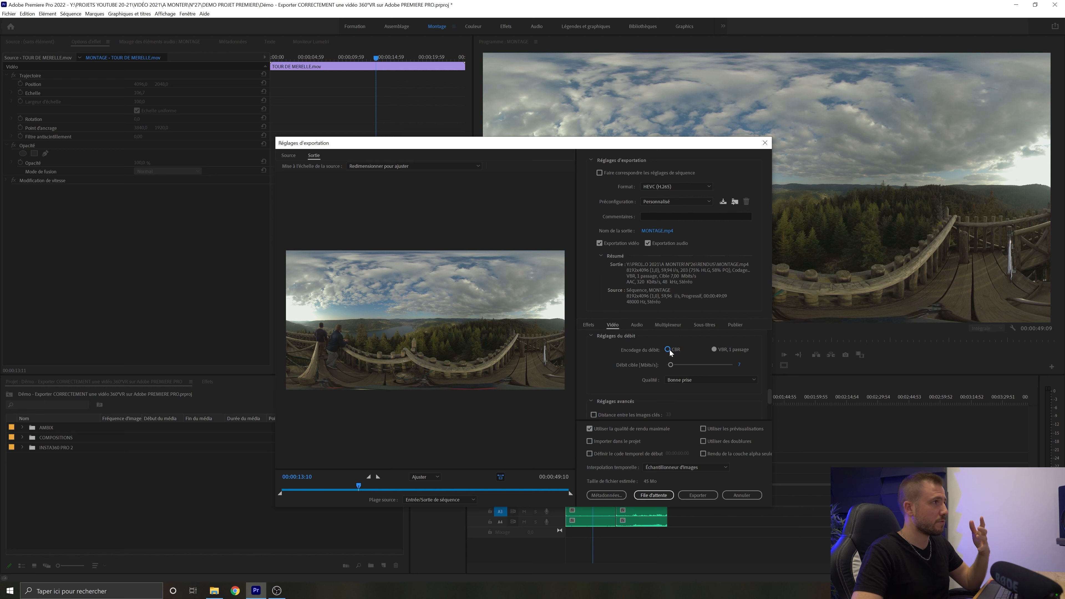
left_click_drag(672, 366, 933, 385)
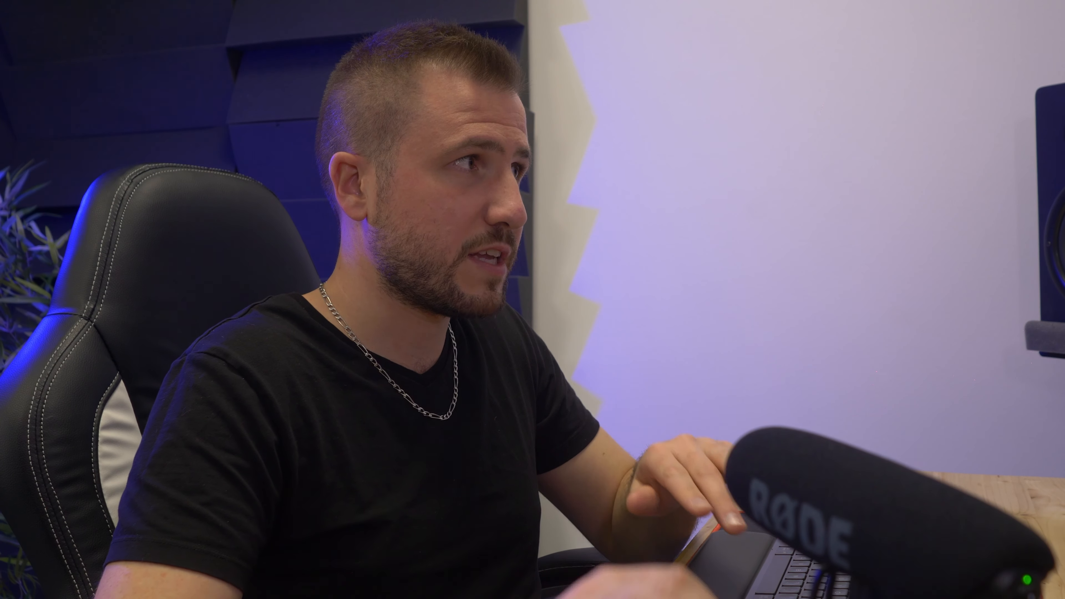
type("100")
key("Return")
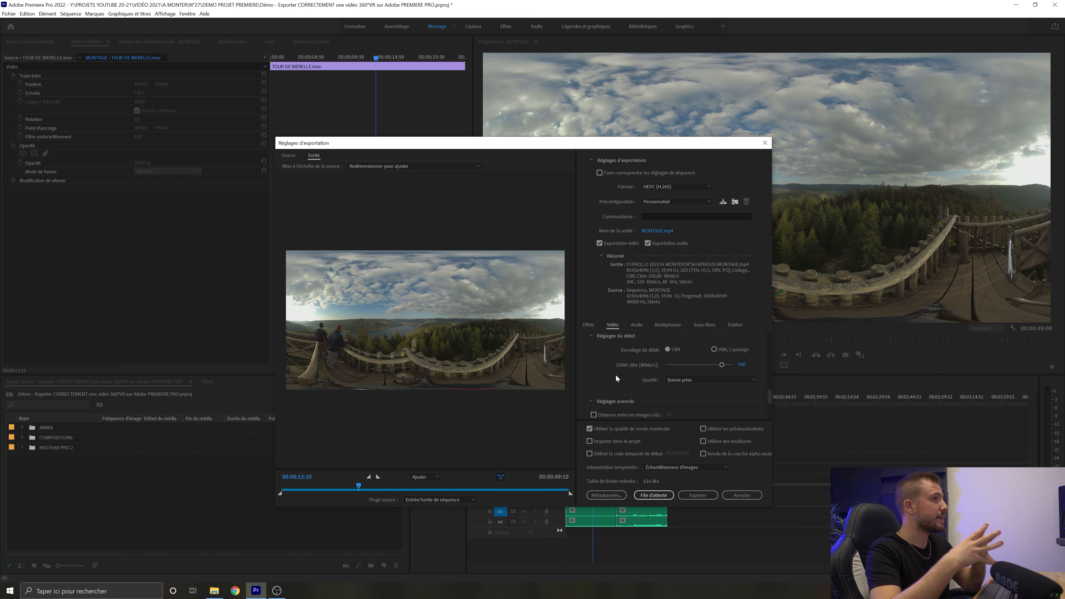
left_click(722, 379)
left_click(717, 387)
scroll(635, 401, "down", 5)
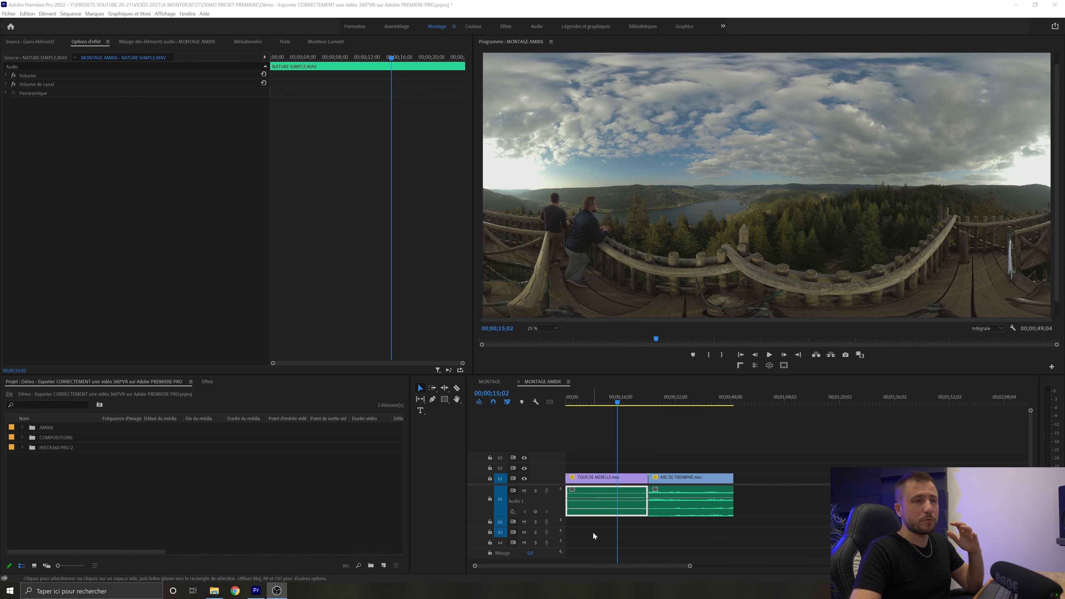
Select the NATURE SIMPLE.WAV clip in the MONTAGE AMBIX timeline and open the sequence's media export settings
left_click(614, 506)
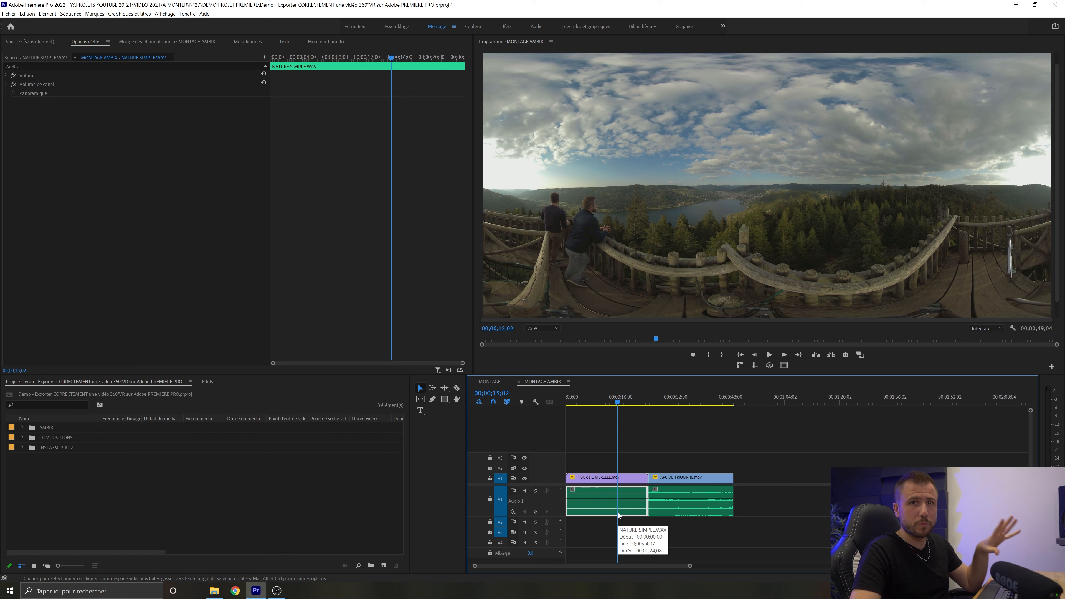
left_click(7, 14)
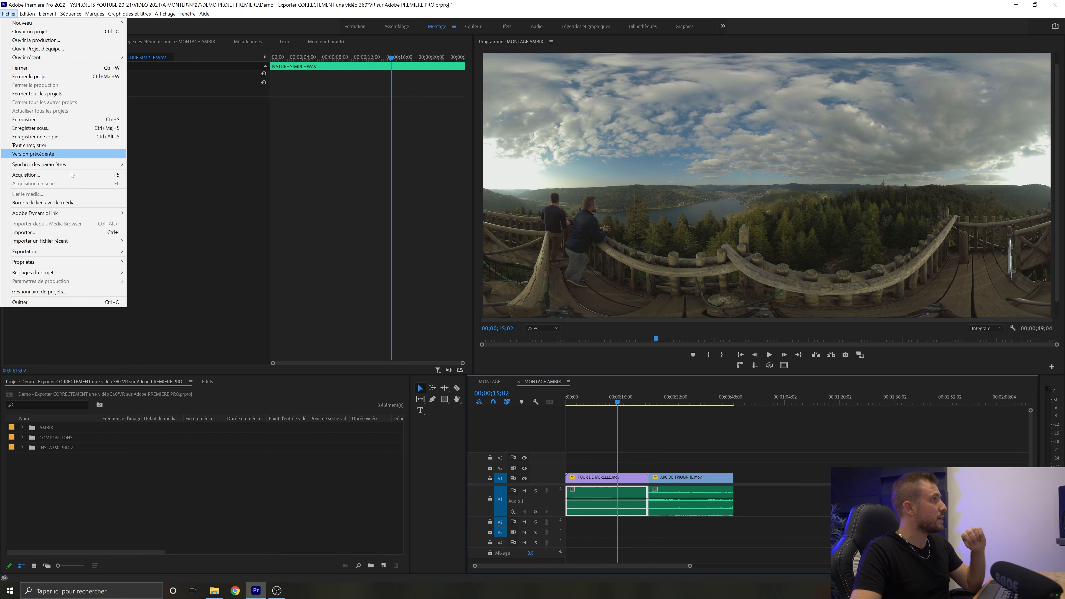
mouse_move(80, 251)
left_click(141, 252)
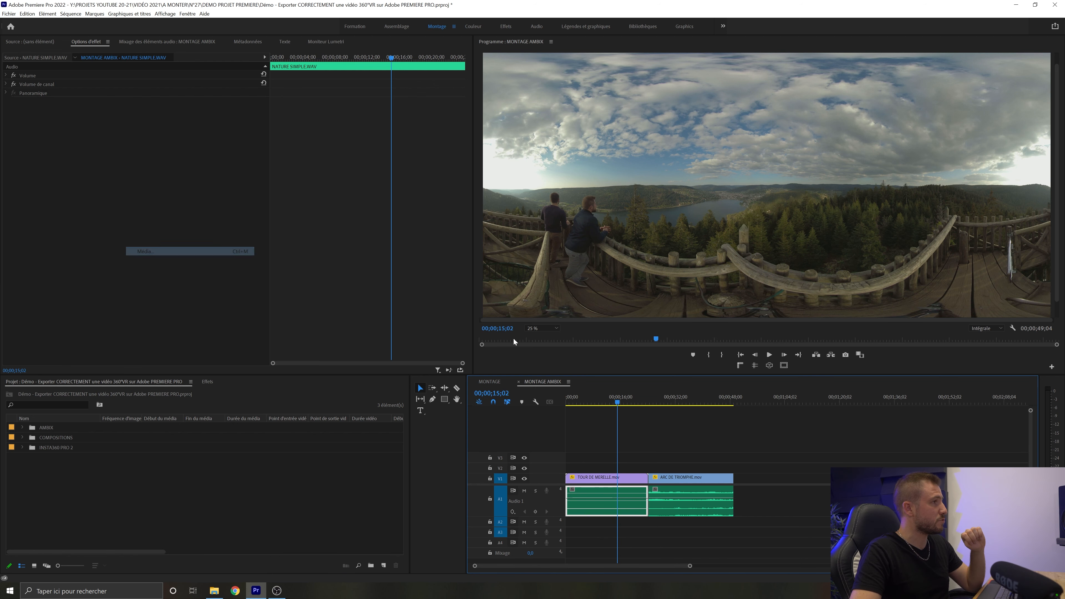
Set the audio channels to 4.0 in the MONTAGE AMBIX export's audio settings
left_click(637, 326)
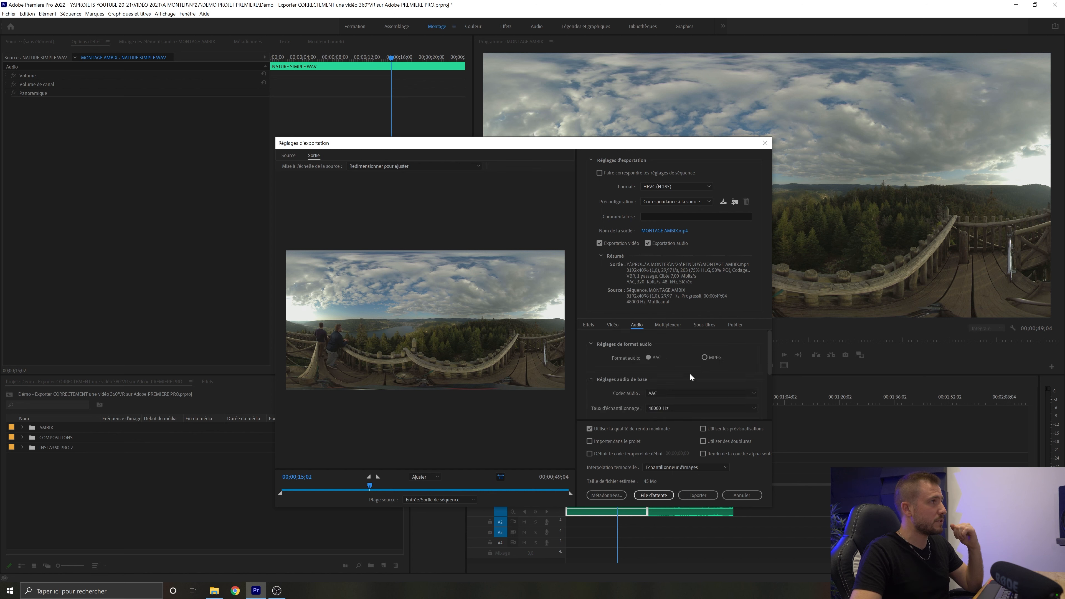
left_click_drag(767, 353, 772, 369)
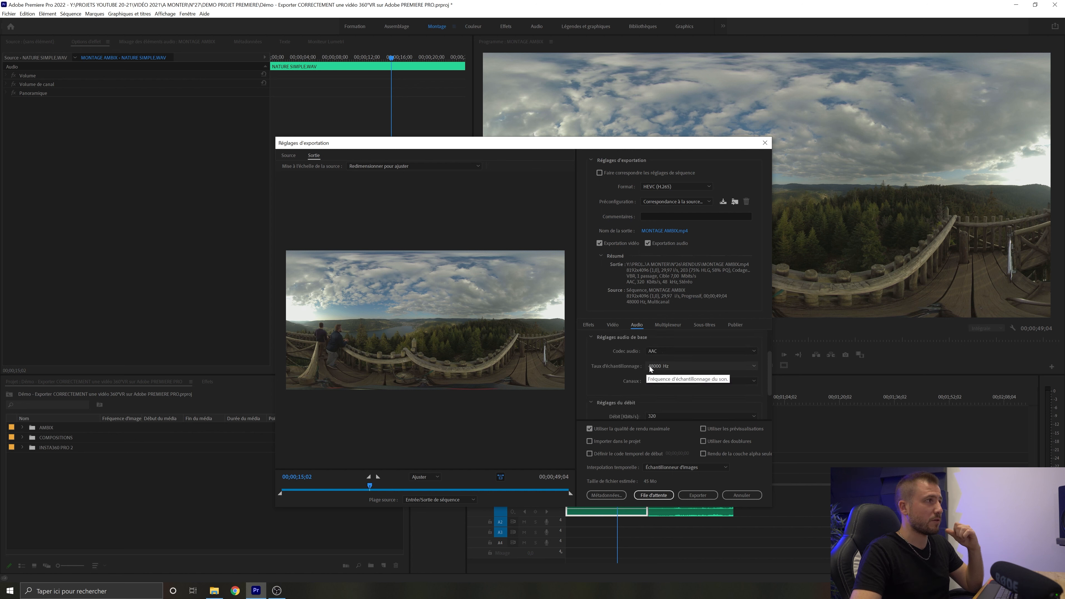
left_click(716, 381)
left_click(697, 407)
Keep the audio bitrate at 320 kbit/s and enable the Le son est au format Ambisonics option
left_click_drag(775, 388, 771, 408)
left_click(666, 370)
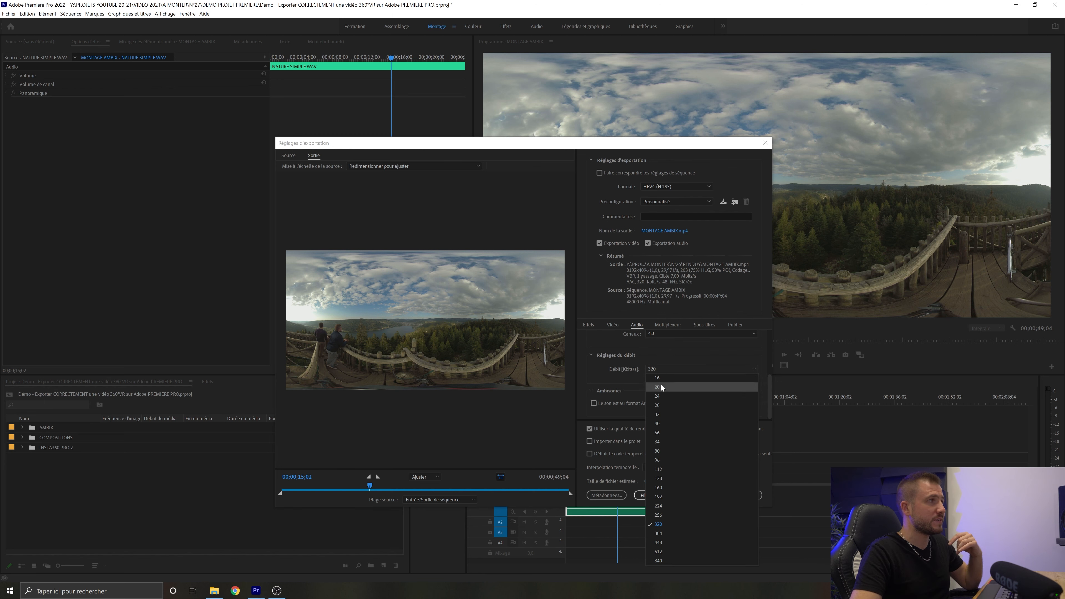
left_click(664, 369)
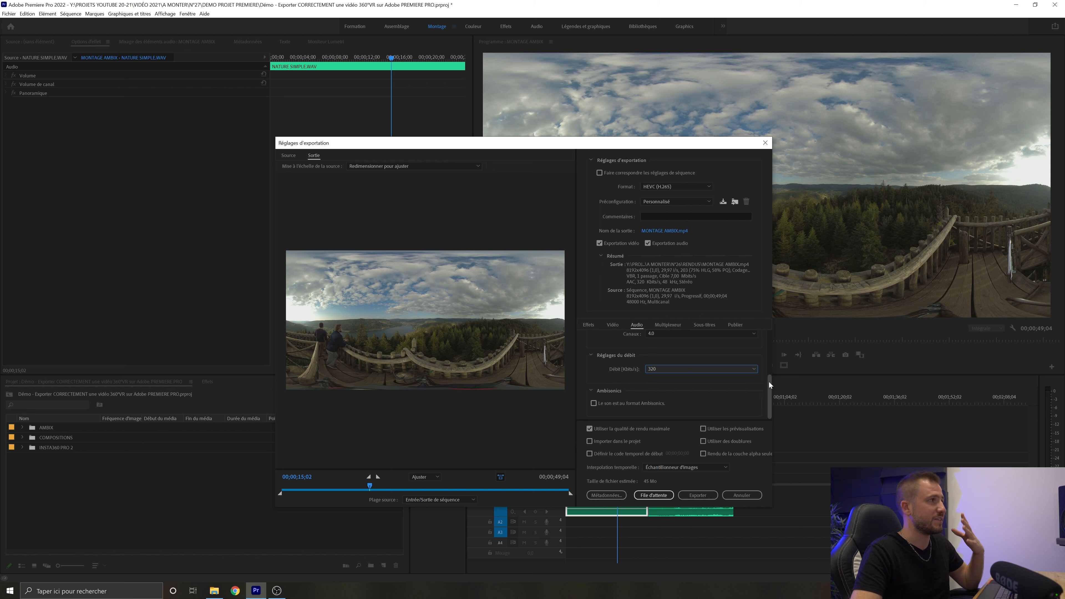
left_click(594, 403)
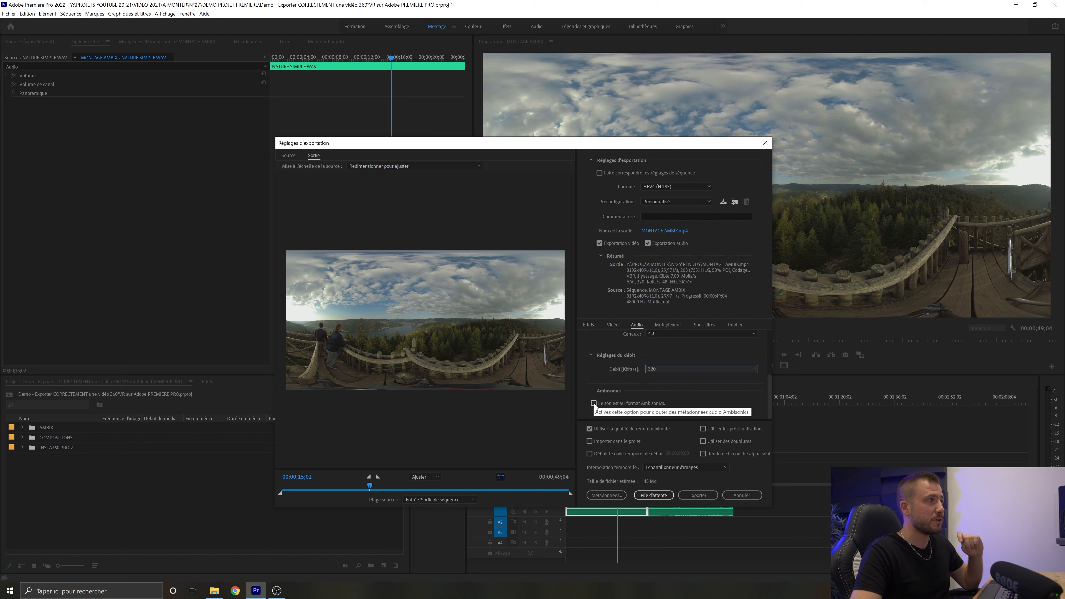